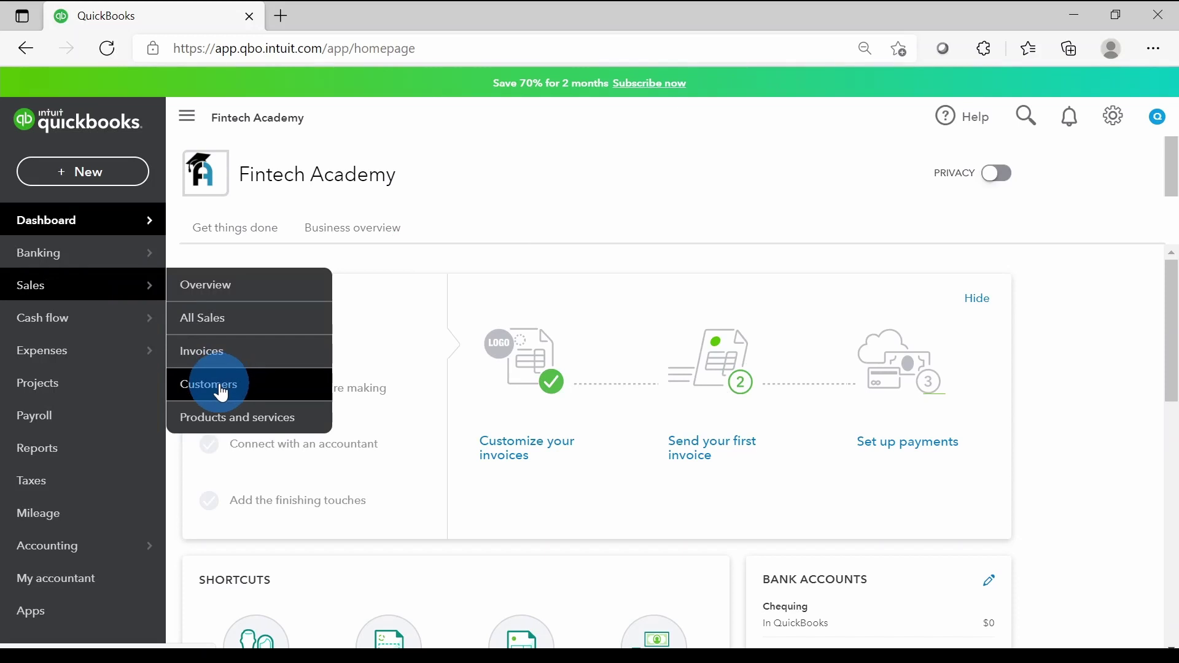
Open the record of the customer Customer Chairs and review its transaction list
left_click(225, 388)
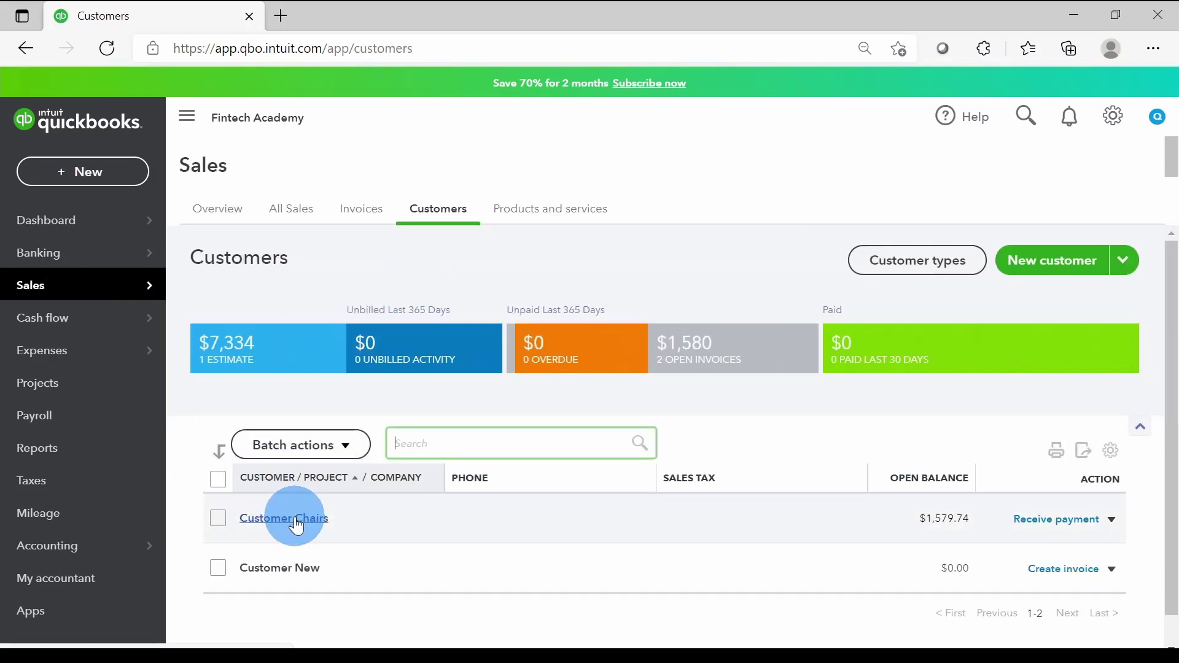
left_click(297, 522)
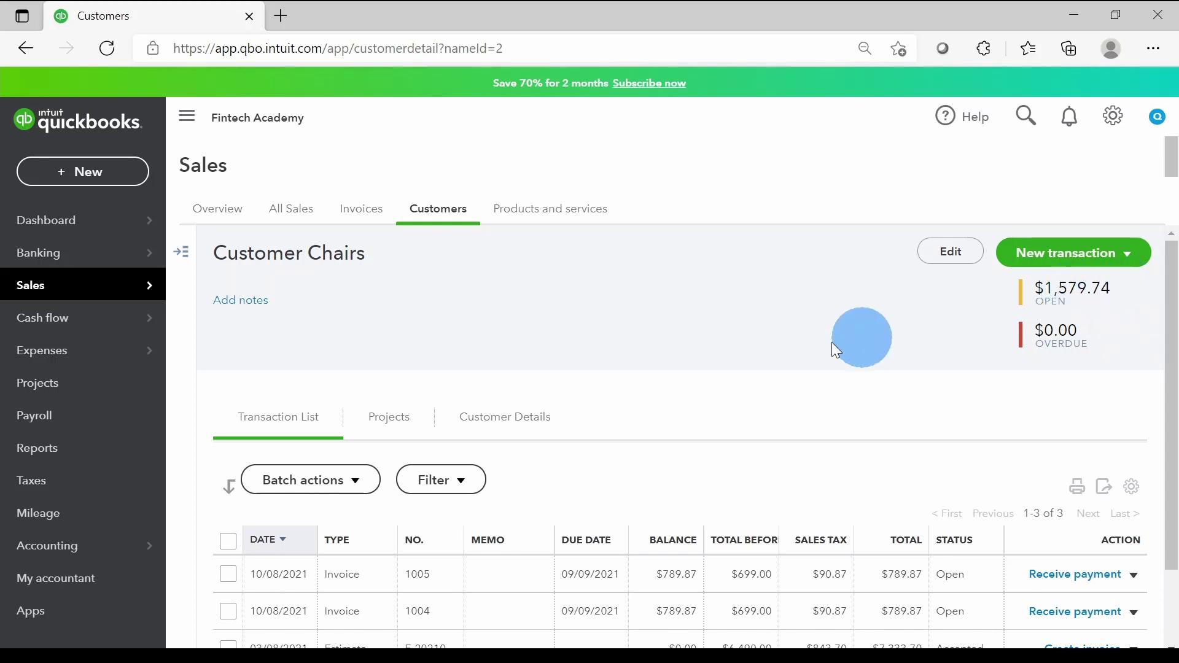
scroll(729, 373, "down", 2)
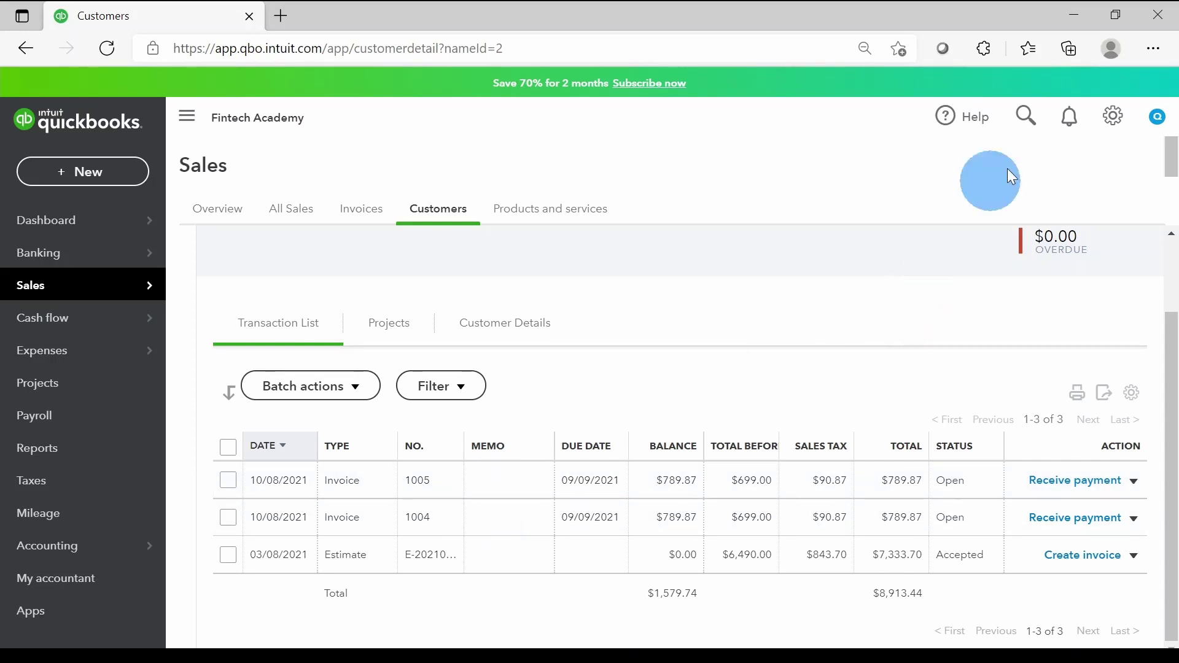
Open the Automation section of the company's Advanced account settings for editing
left_click(1114, 117)
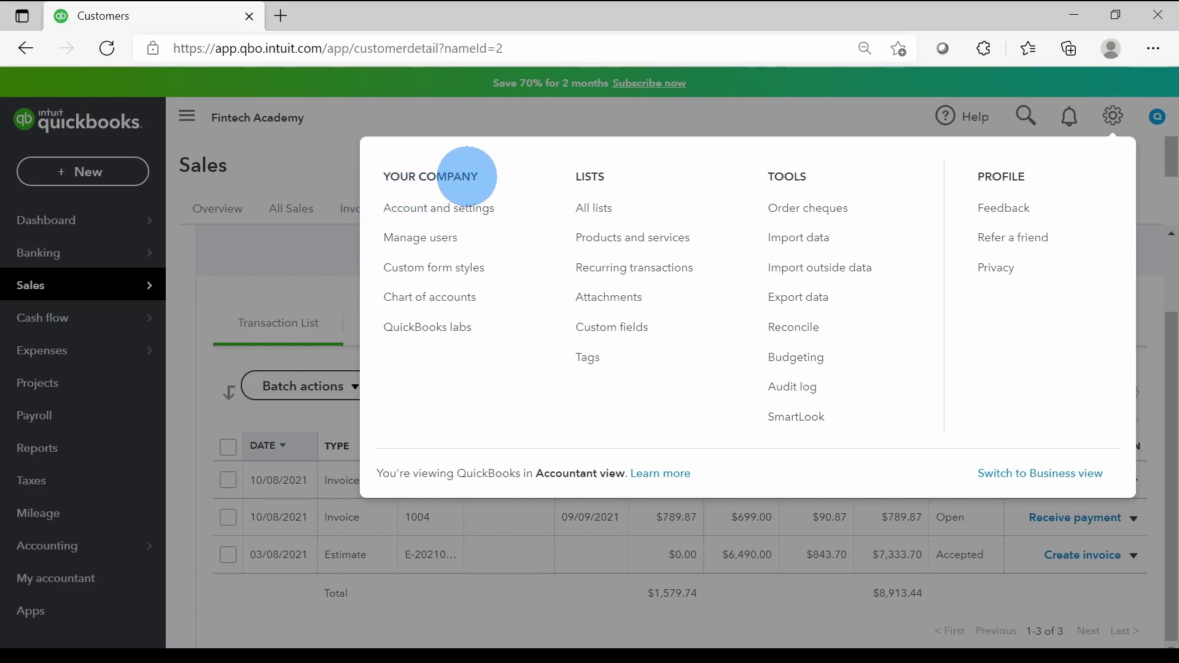
left_click(446, 210)
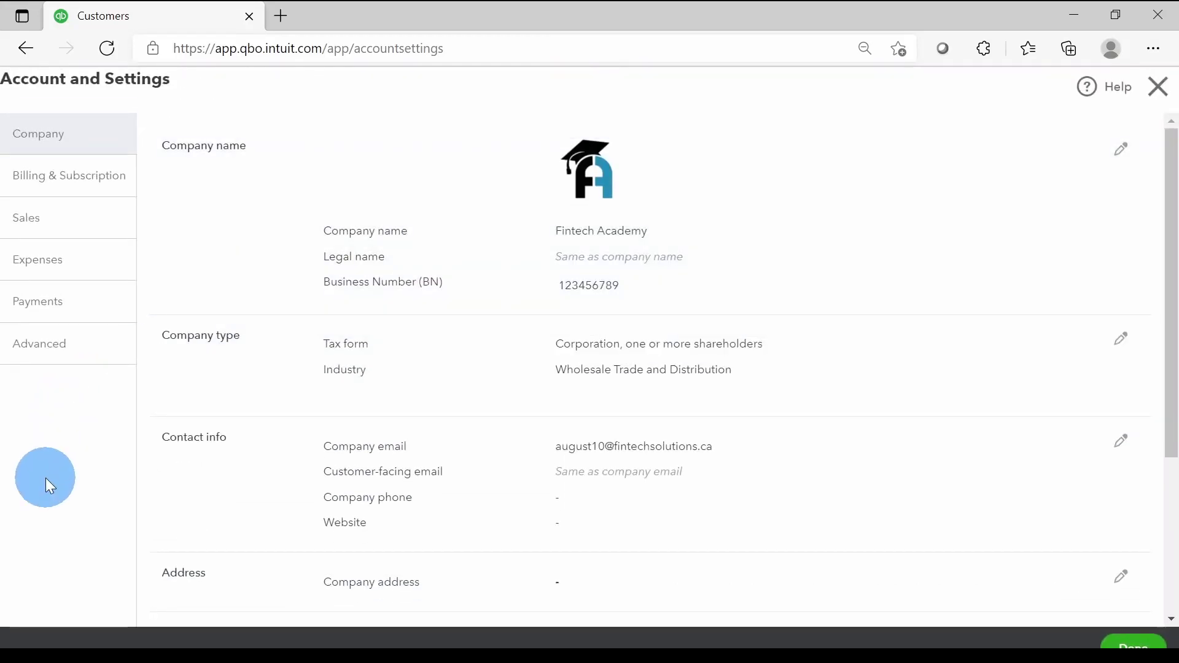
left_click(42, 351)
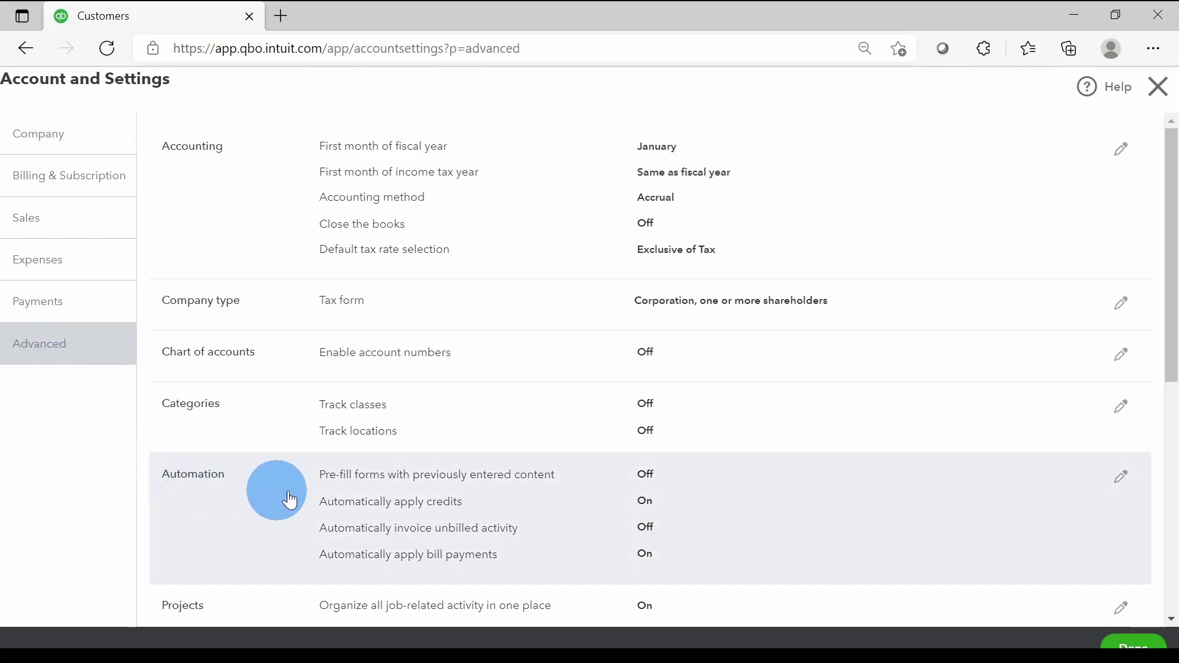
scroll(682, 501, "down", 3)
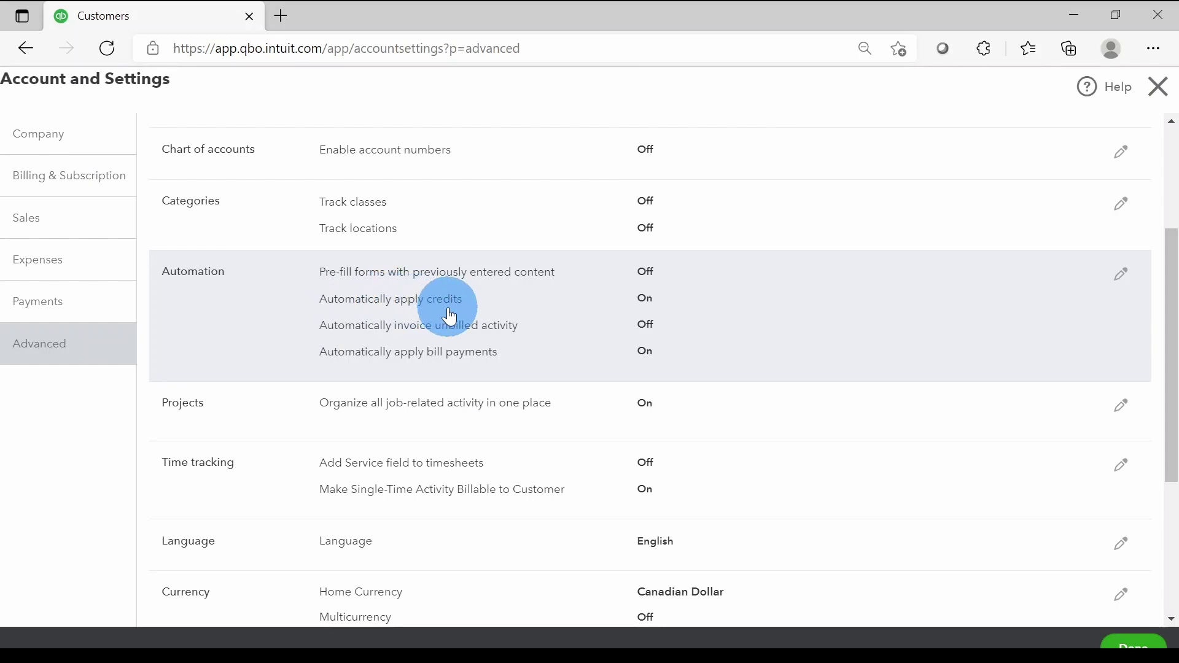
left_click(648, 312)
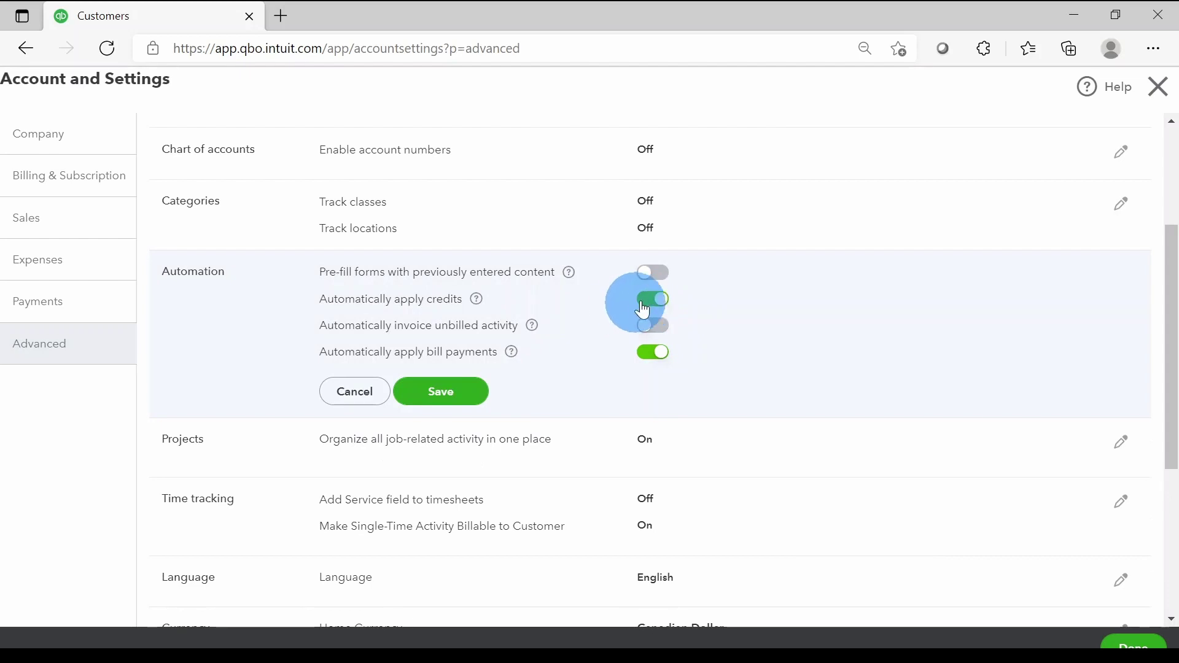
Read the explanation of Automatically apply credits, toggle the option off and back on, and save the automation settings
left_click(477, 300)
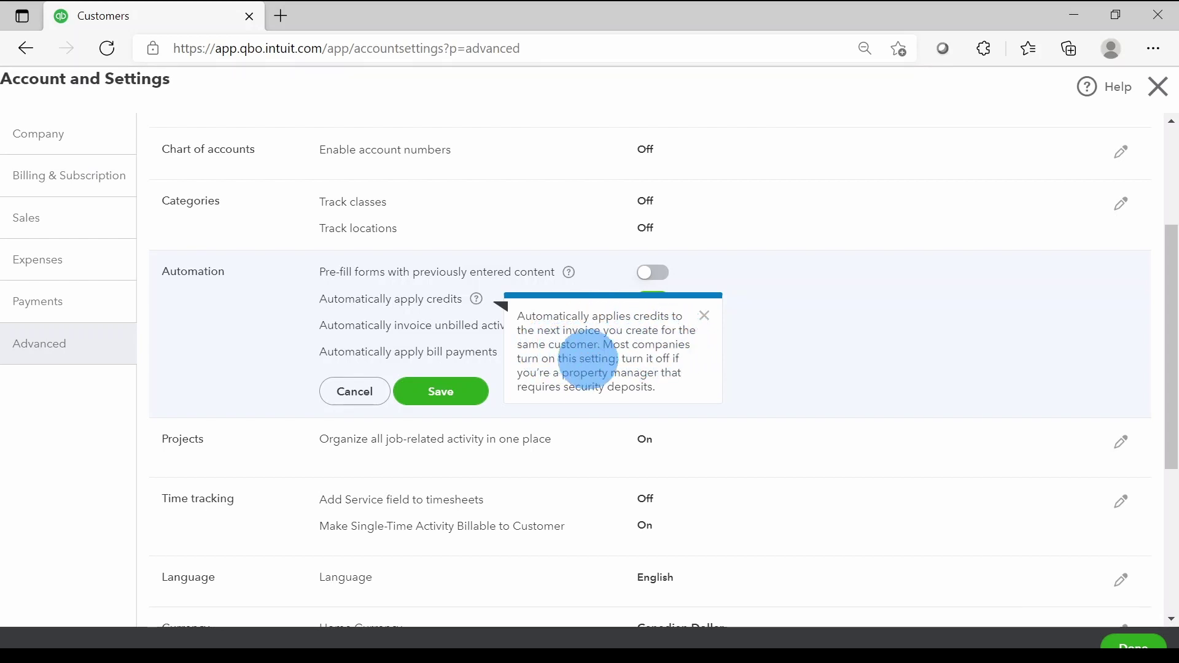
left_click(704, 315)
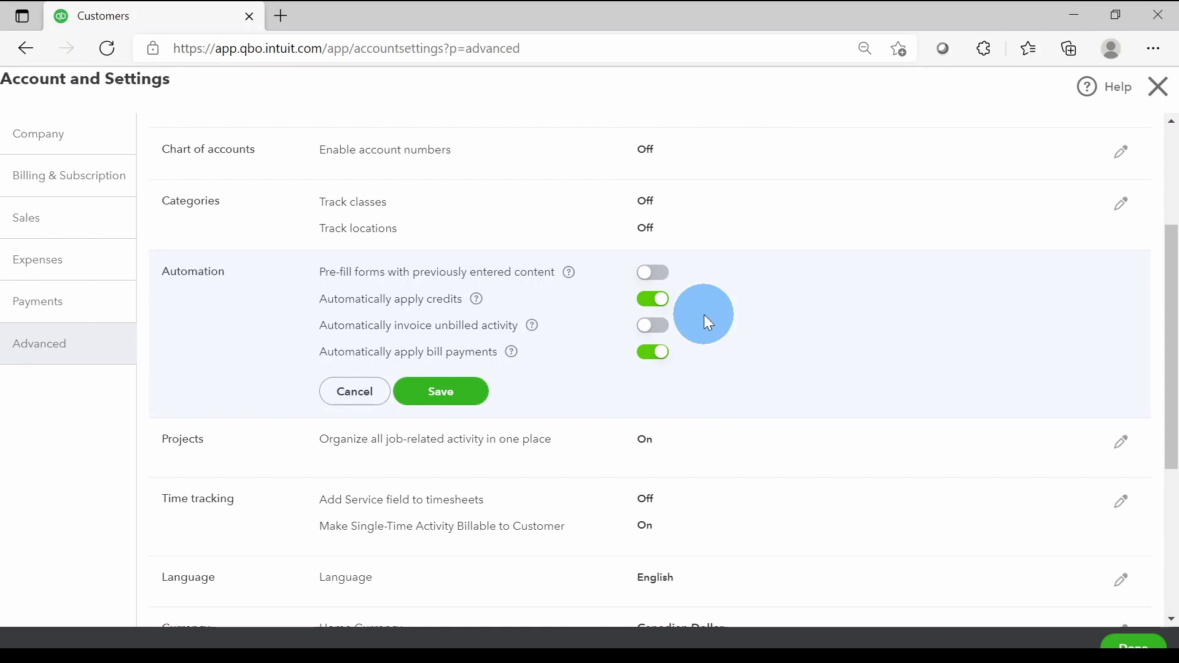
left_click(647, 303)
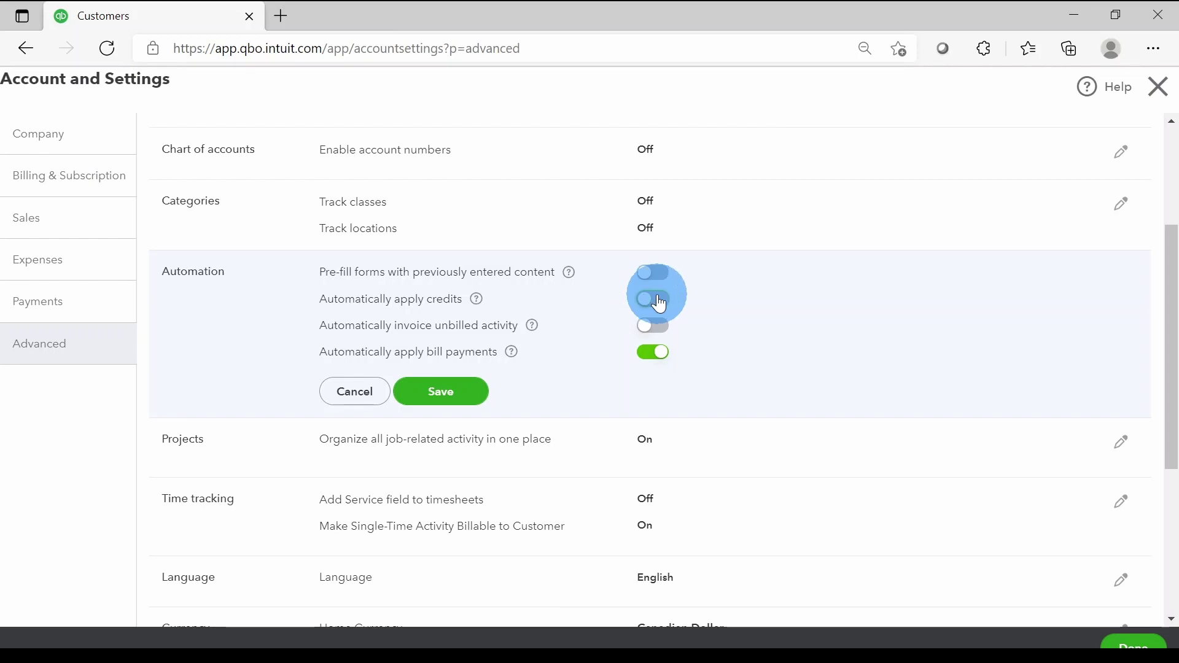
left_click(659, 302)
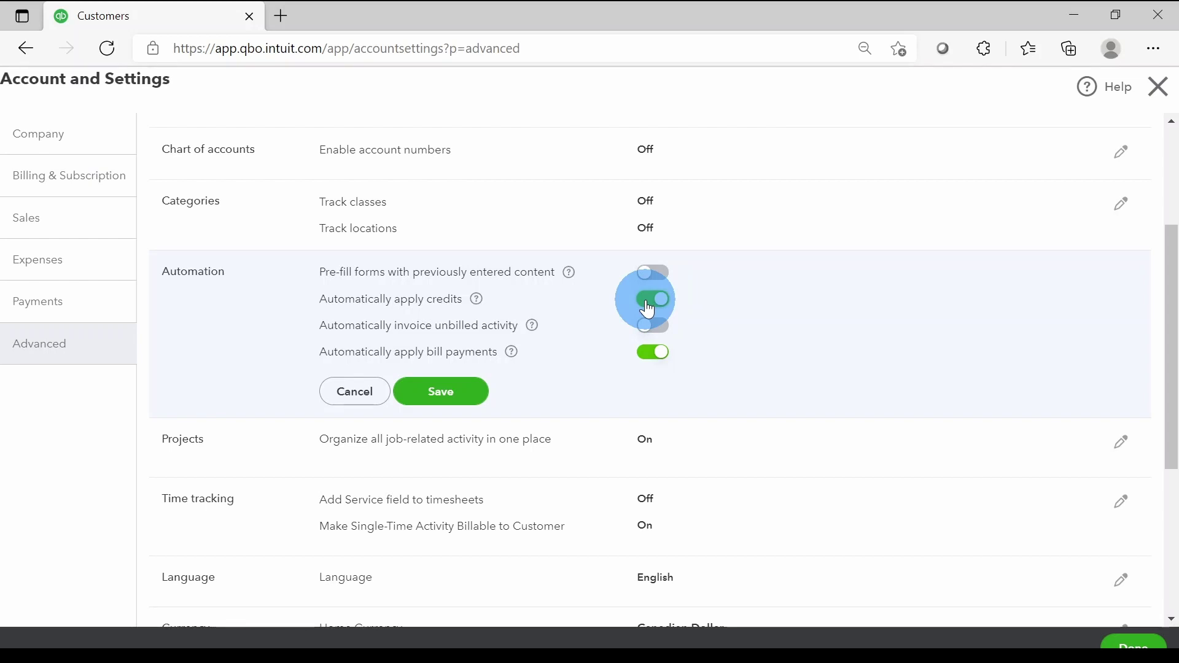
left_click(447, 392)
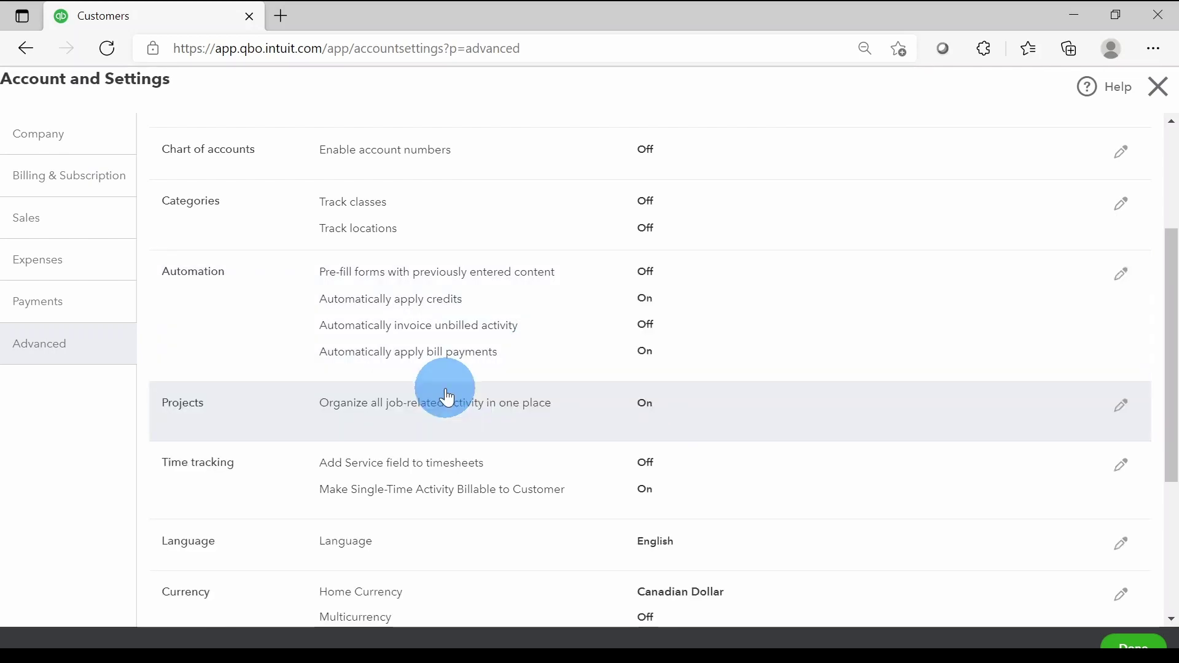
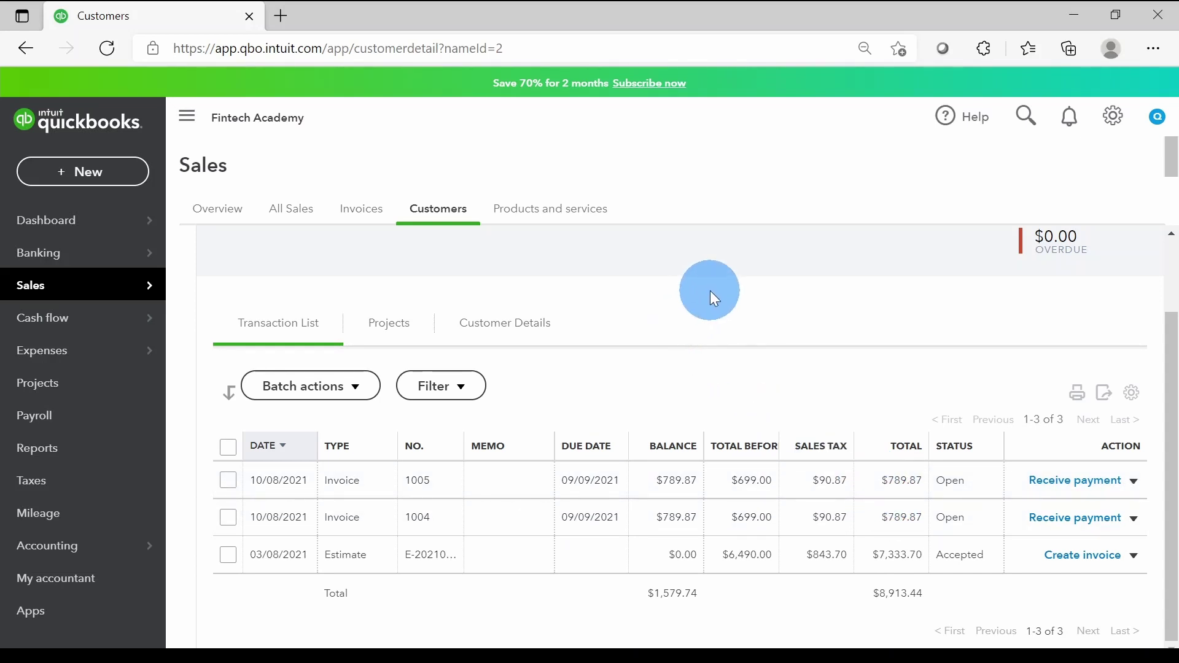
Create a new credit memo for the customer Customer Chairs
left_click(69, 182)
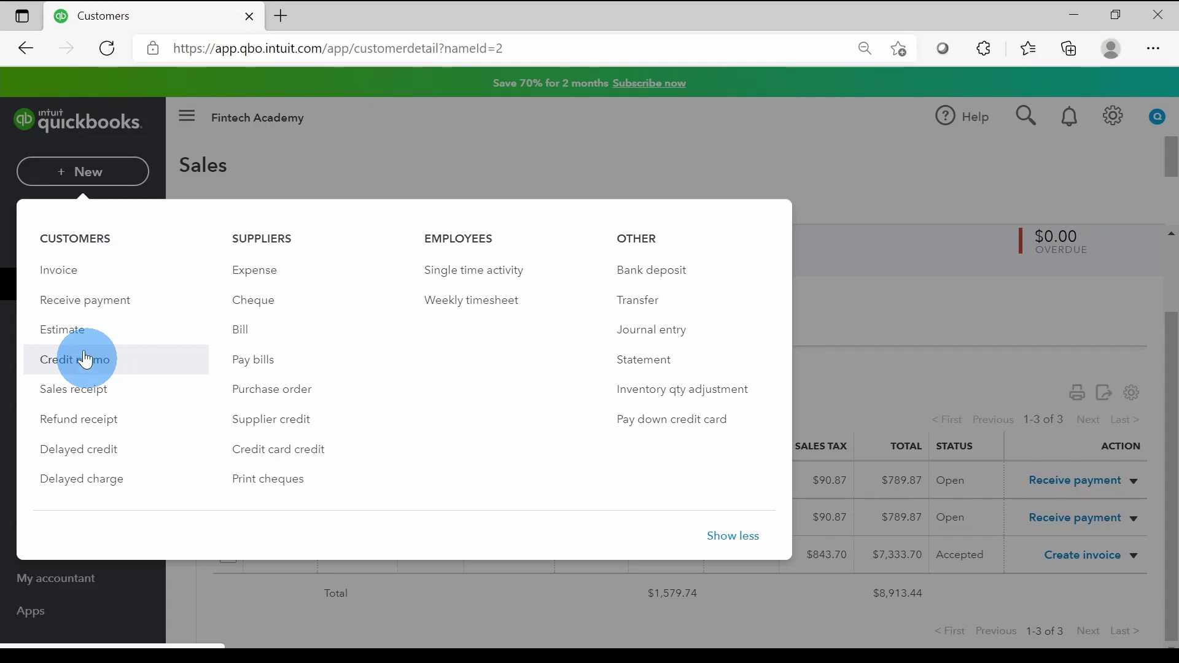
left_click(70, 376)
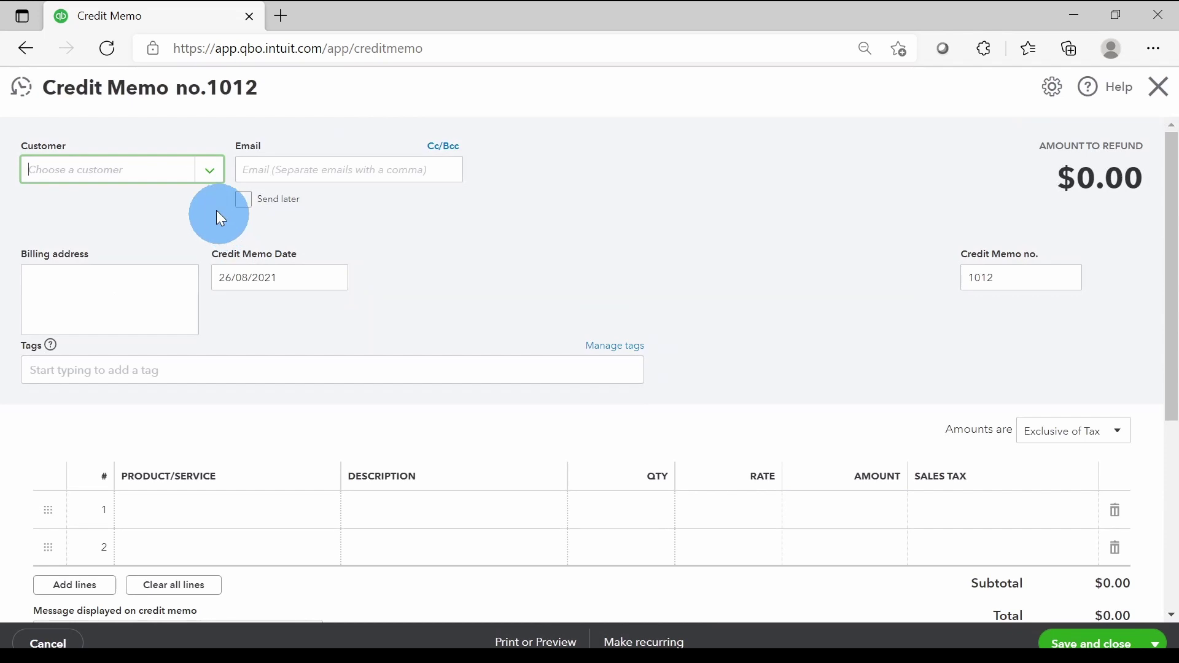
left_click(209, 178)
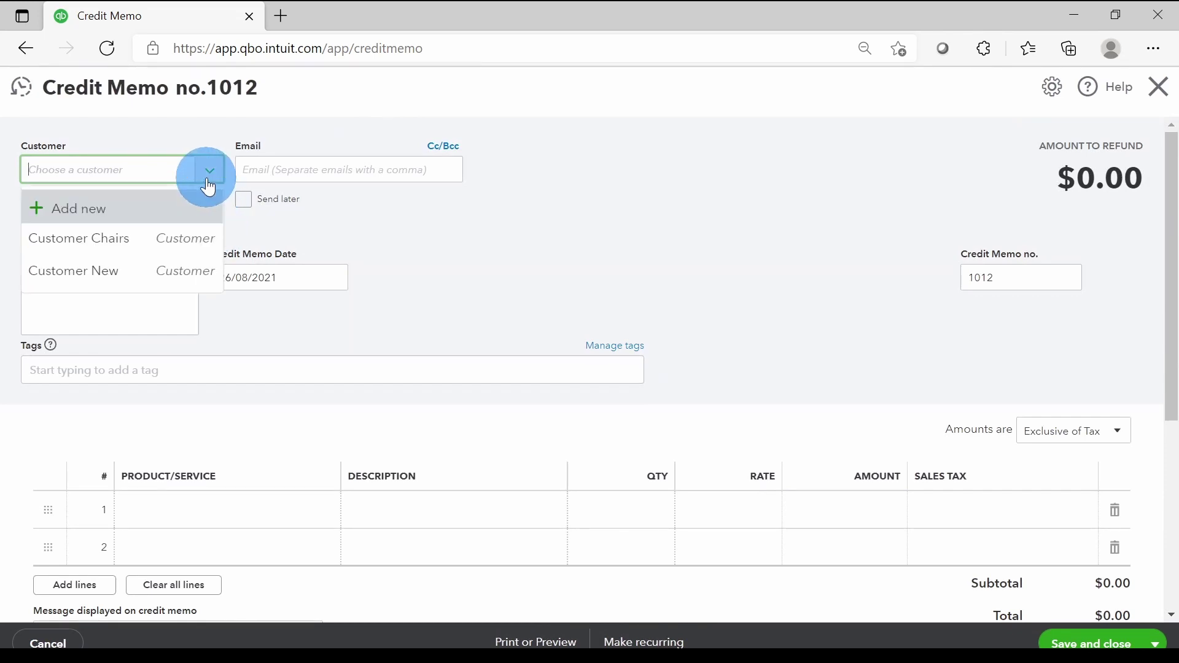
left_click(178, 240)
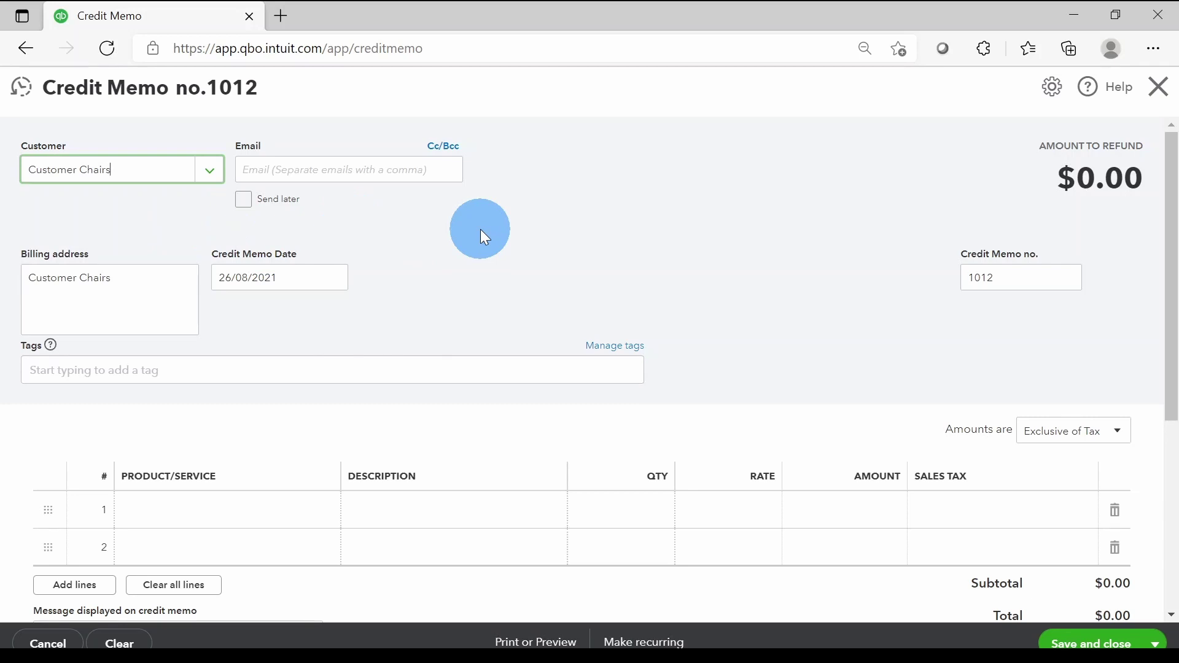
Add Home Chairs - Supply and Install to the credit memo's first line, check the totals, and save and close it
scroll(480, 230, "down", 1)
left_click(264, 467)
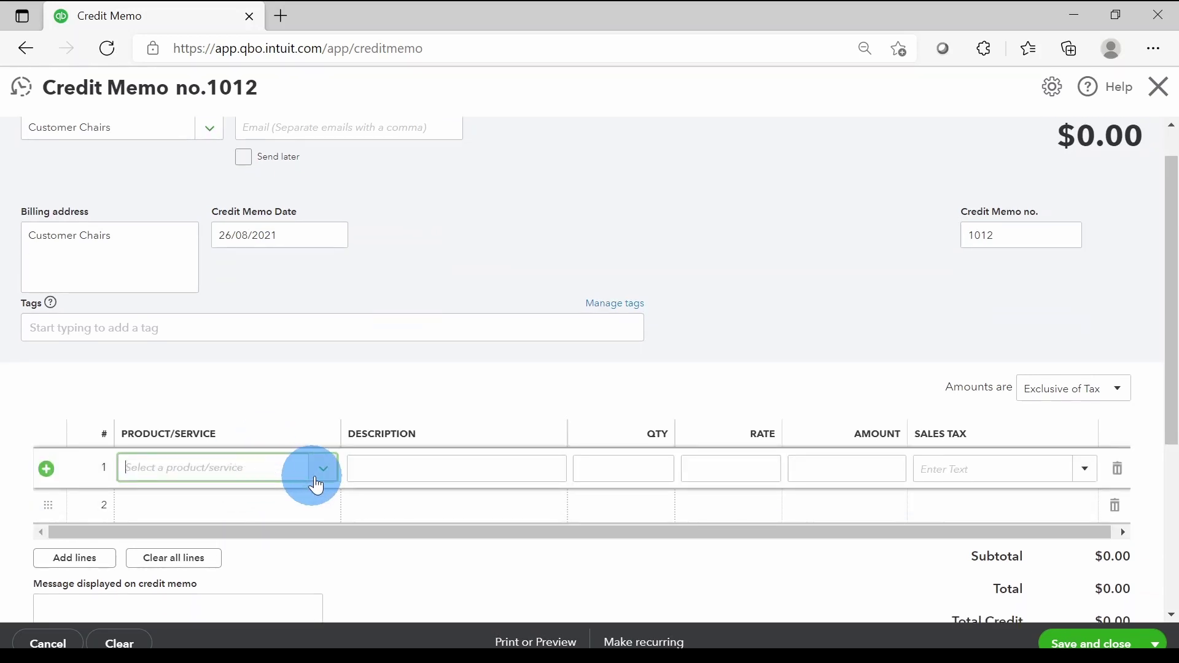
left_click(324, 474)
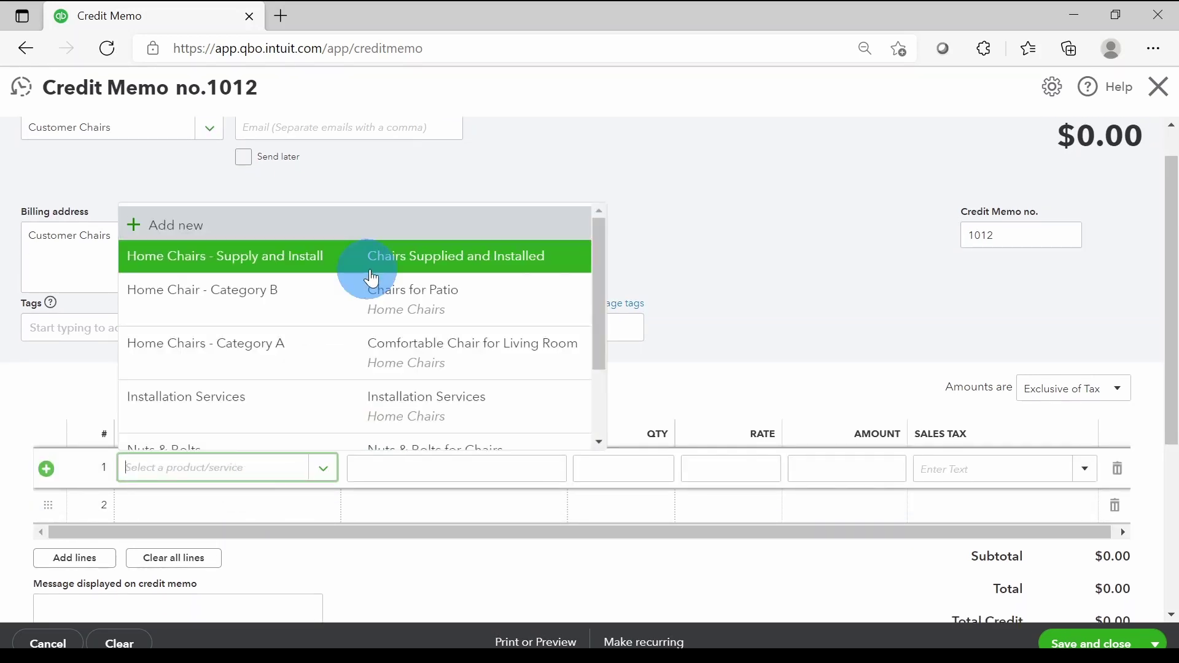
left_click(243, 268)
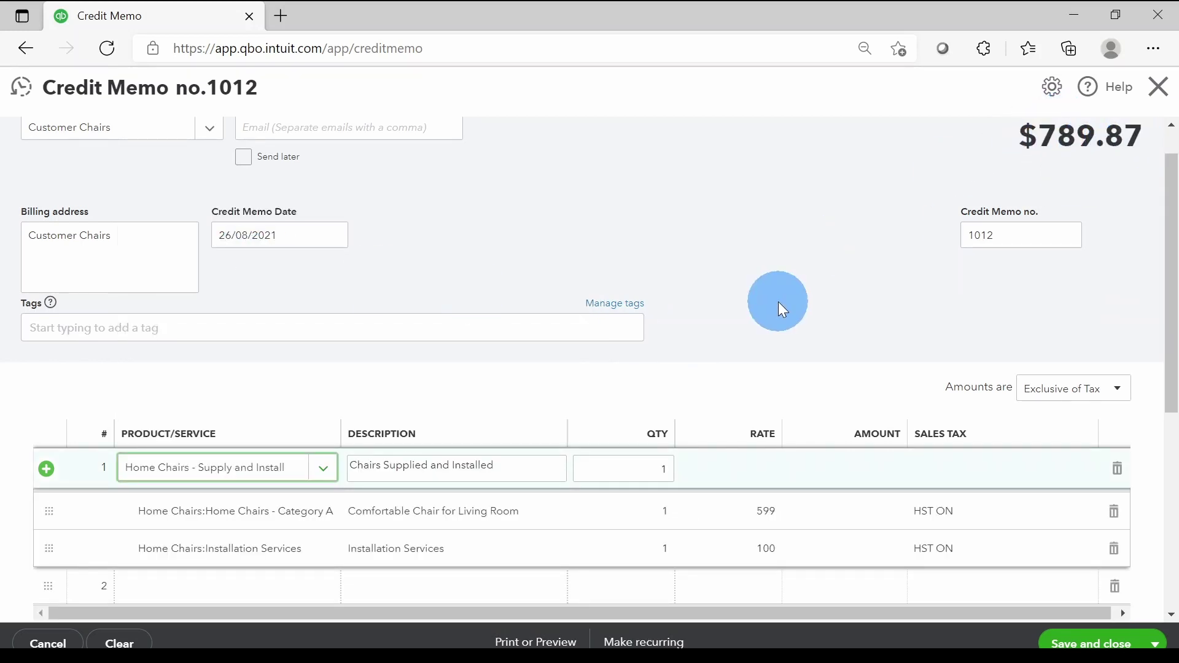
scroll(778, 301, "down", 1)
scroll(779, 301, "down", 1)
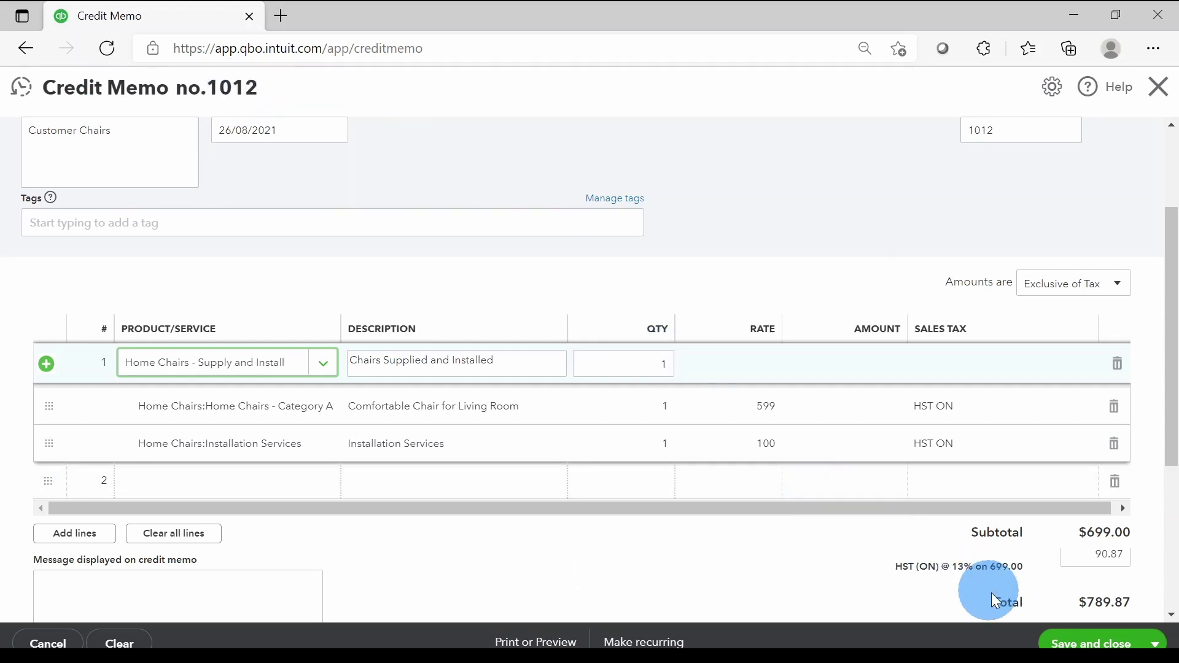
left_click(1079, 642)
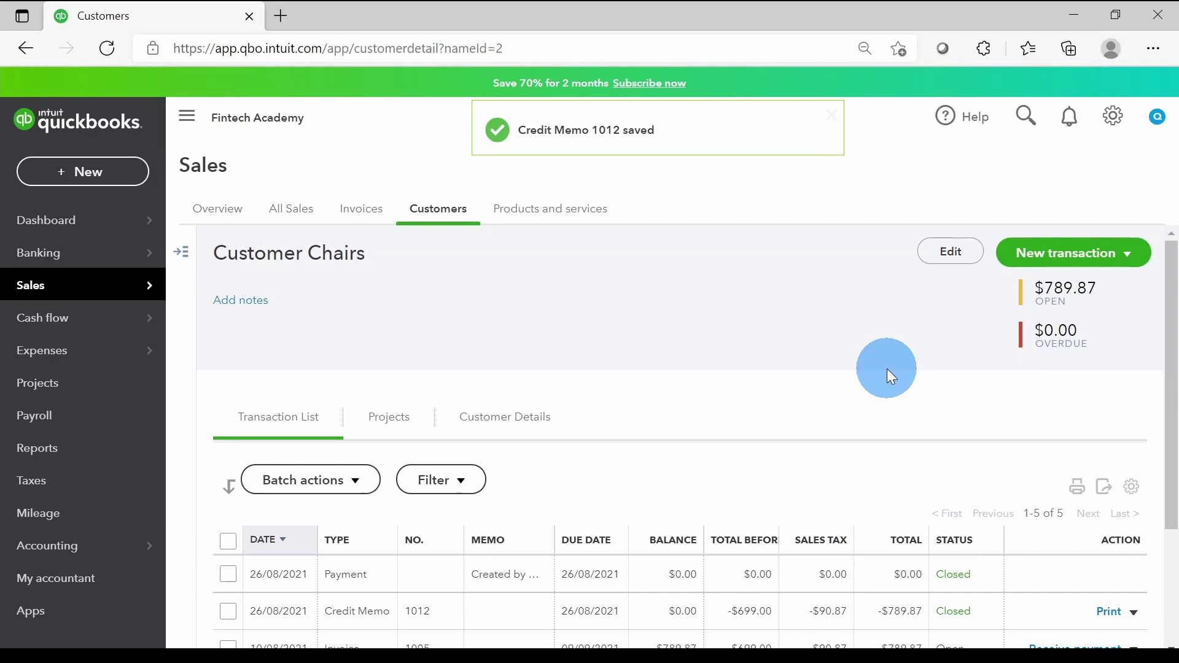
Open invoice 1004 from the customer's transaction list and bring up the payment of 26/08/2021 applied to it
scroll(886, 368, "down", 1)
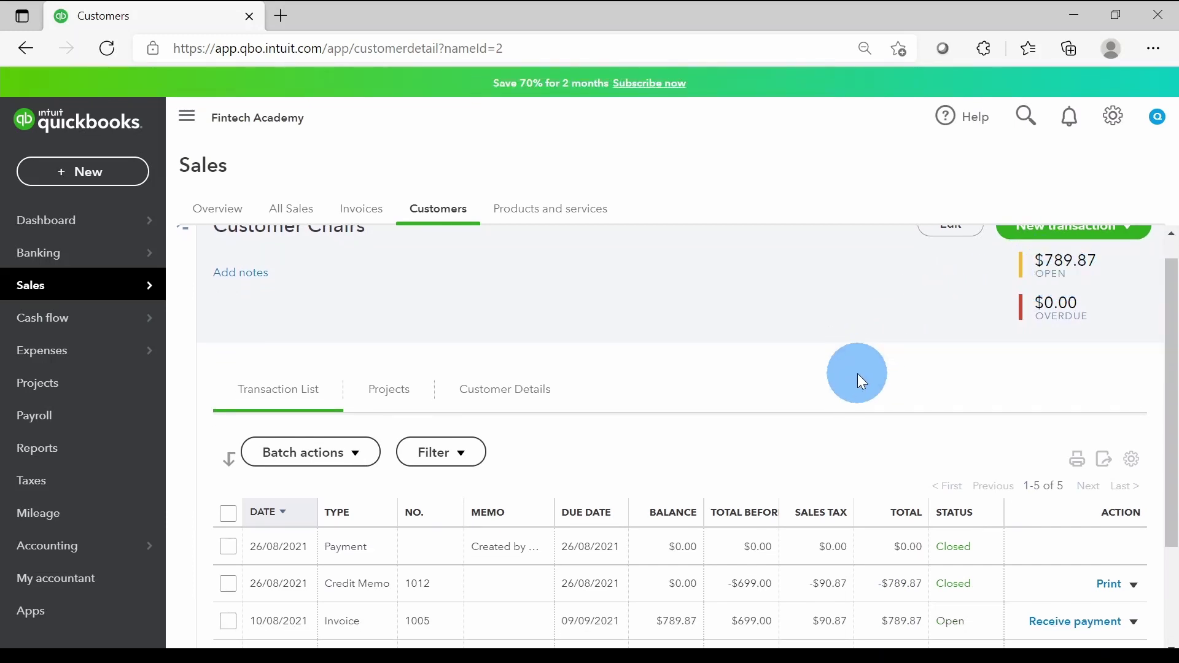
scroll(860, 381, "down", 3)
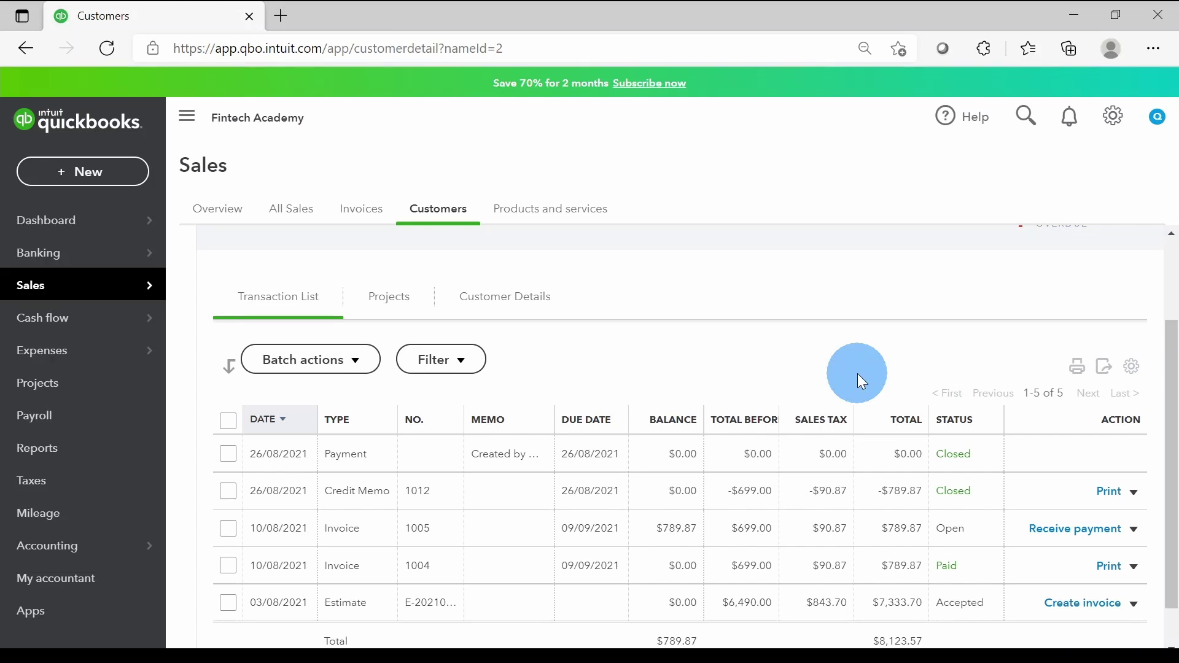
left_click(422, 570)
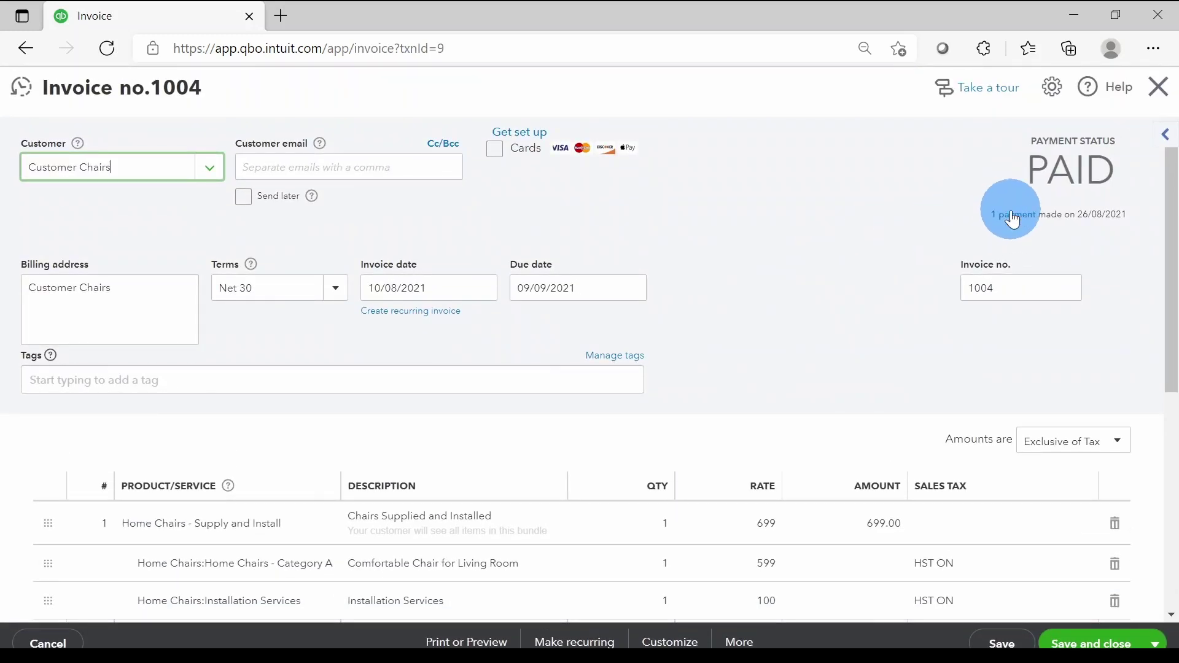
left_click(1012, 216)
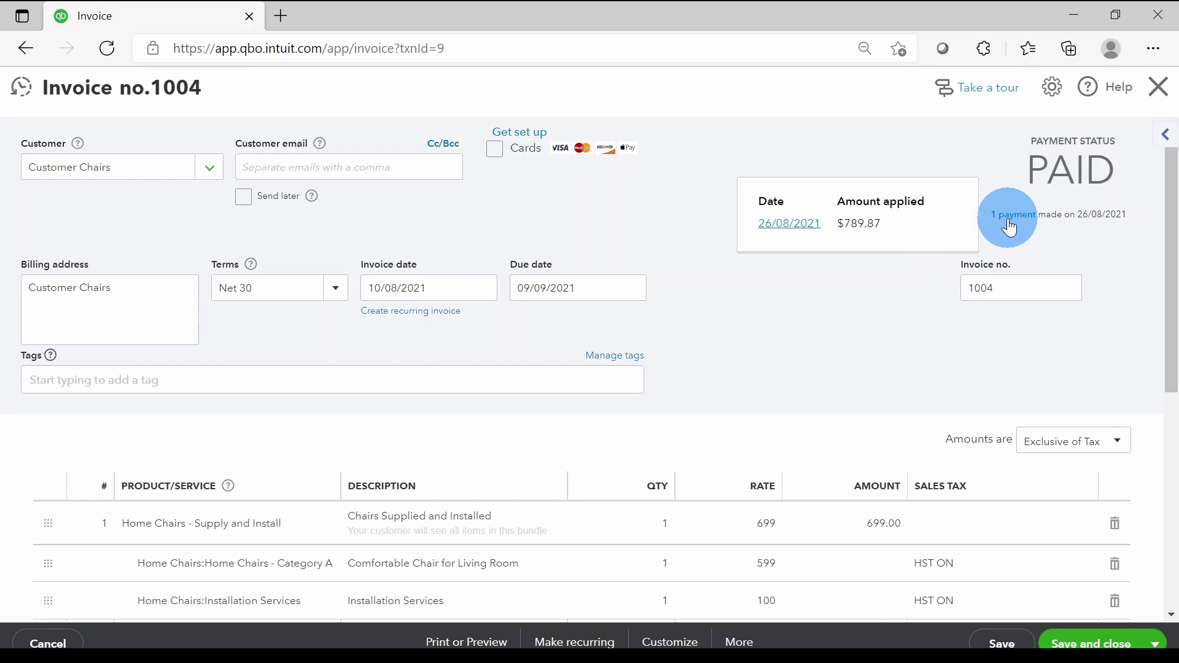
left_click(766, 231)
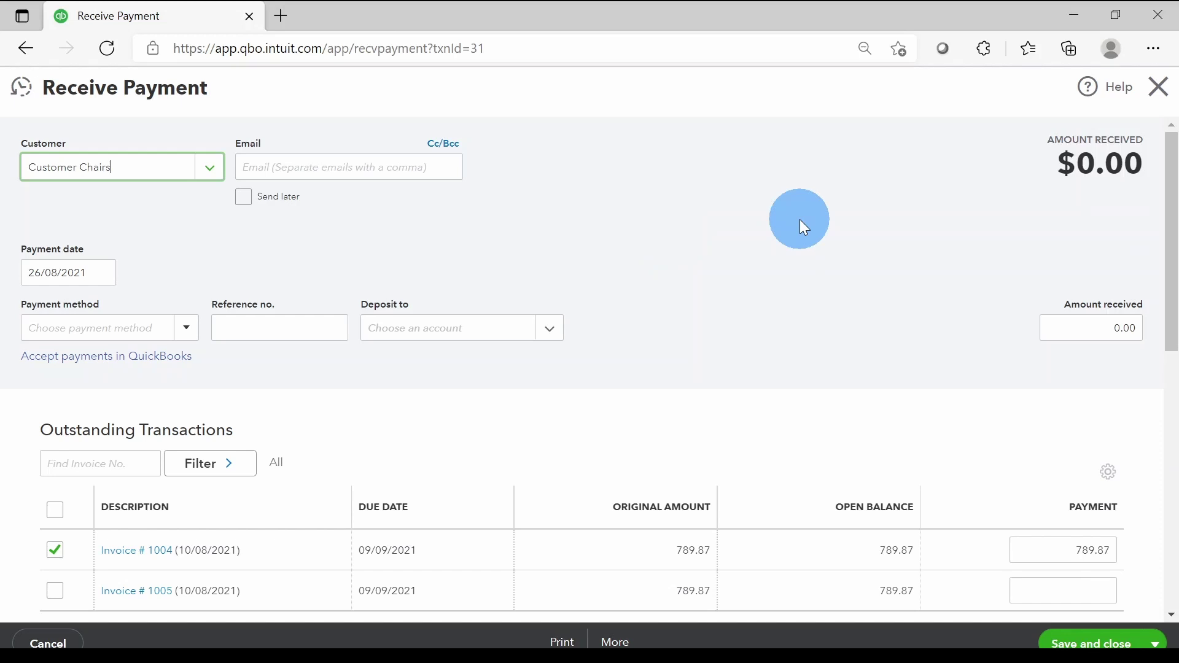
Review the payment's outstanding transactions and applied credits, and close the payment without changes
scroll(800, 219, "down", 2)
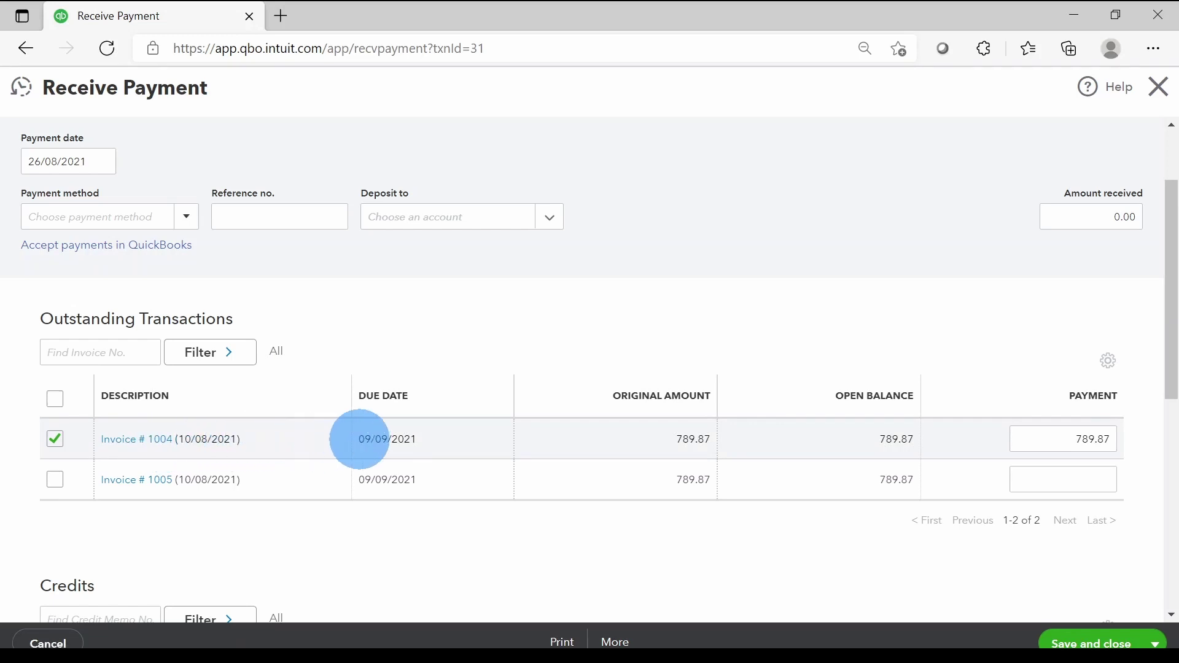
scroll(360, 440, "down", 3)
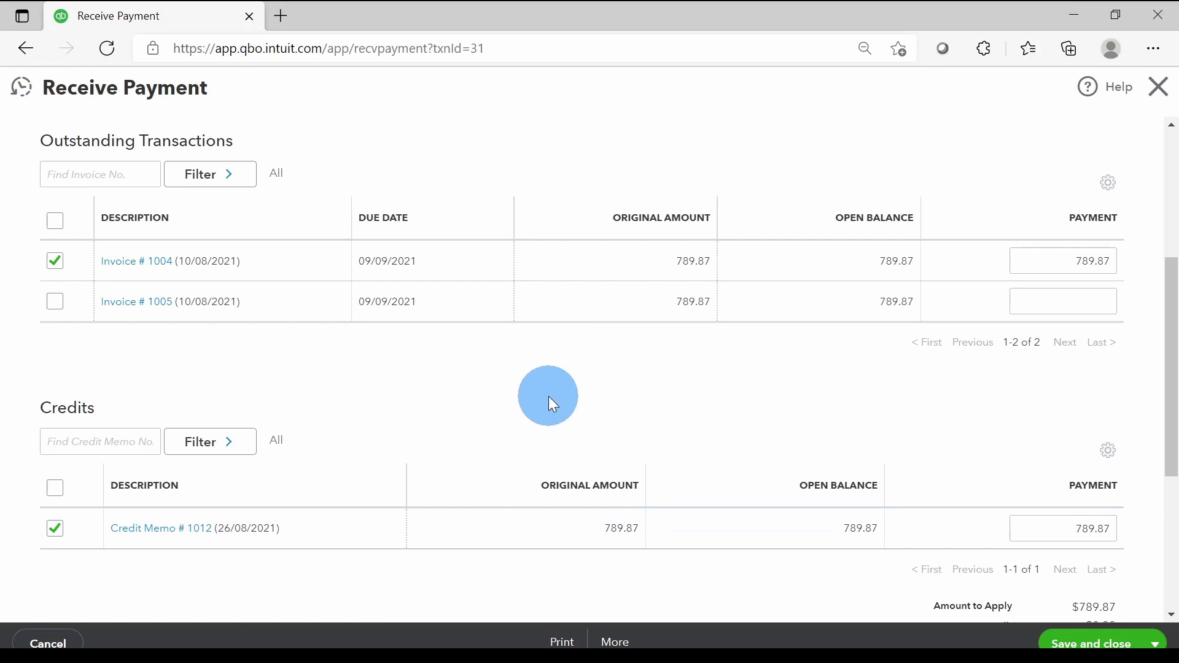
scroll(552, 402, "up", 1)
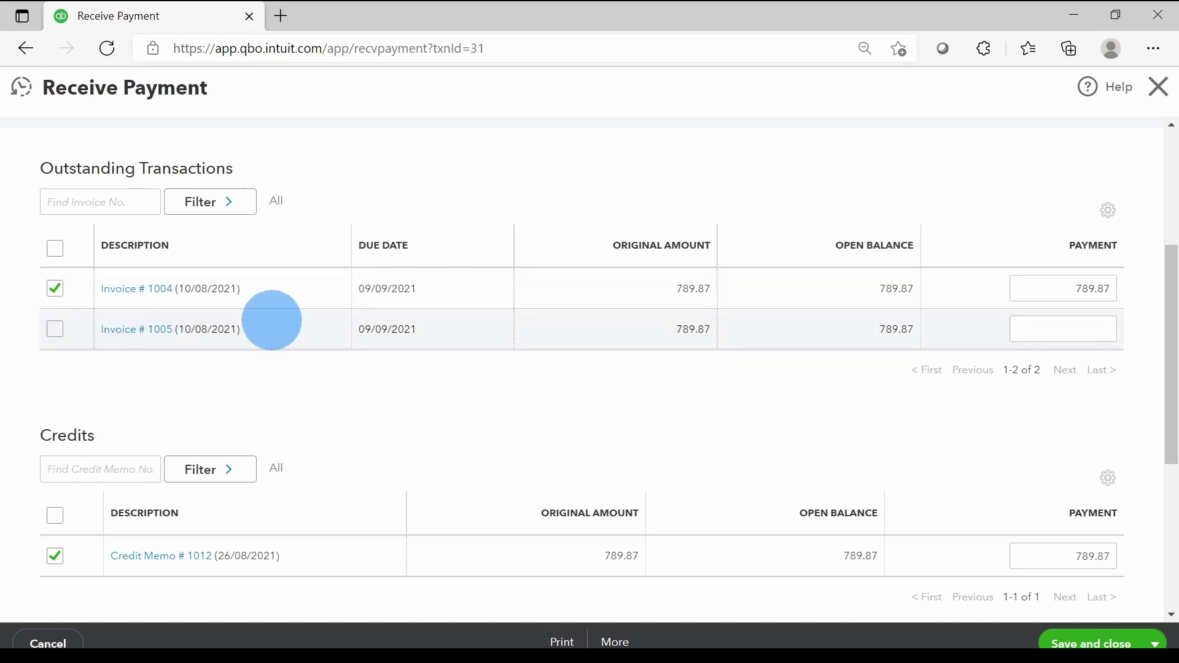
left_click(1156, 92)
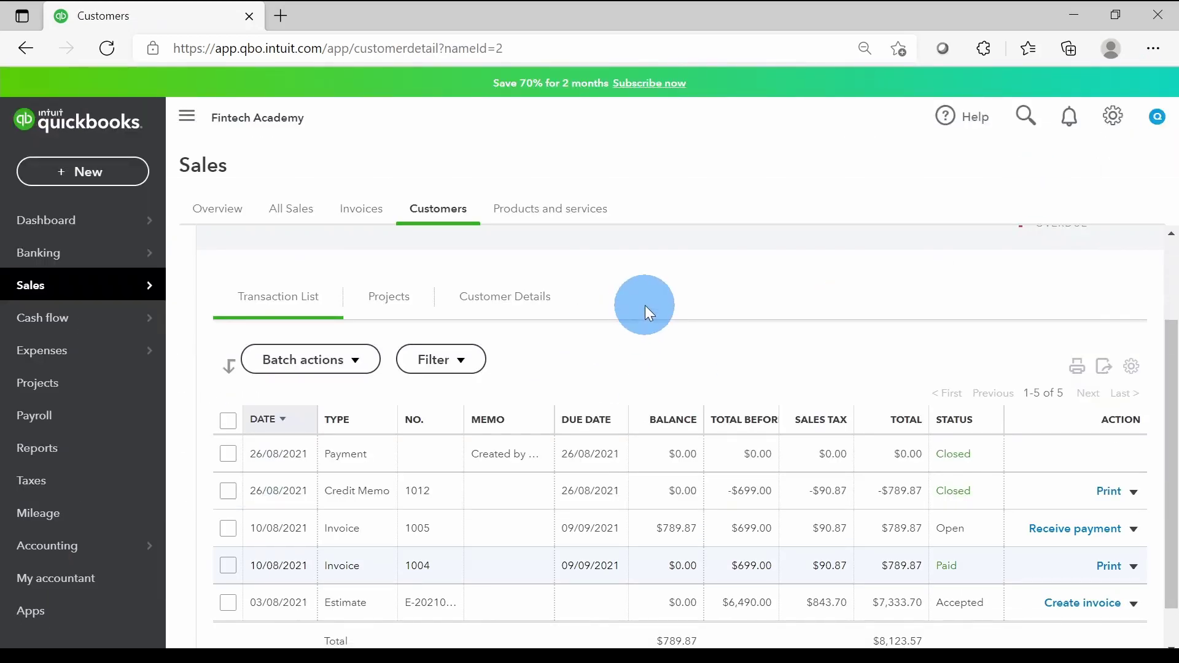
Reopen invoice 1004 from the customer's transaction list to check its details, and close it
scroll(645, 305, "down", 1)
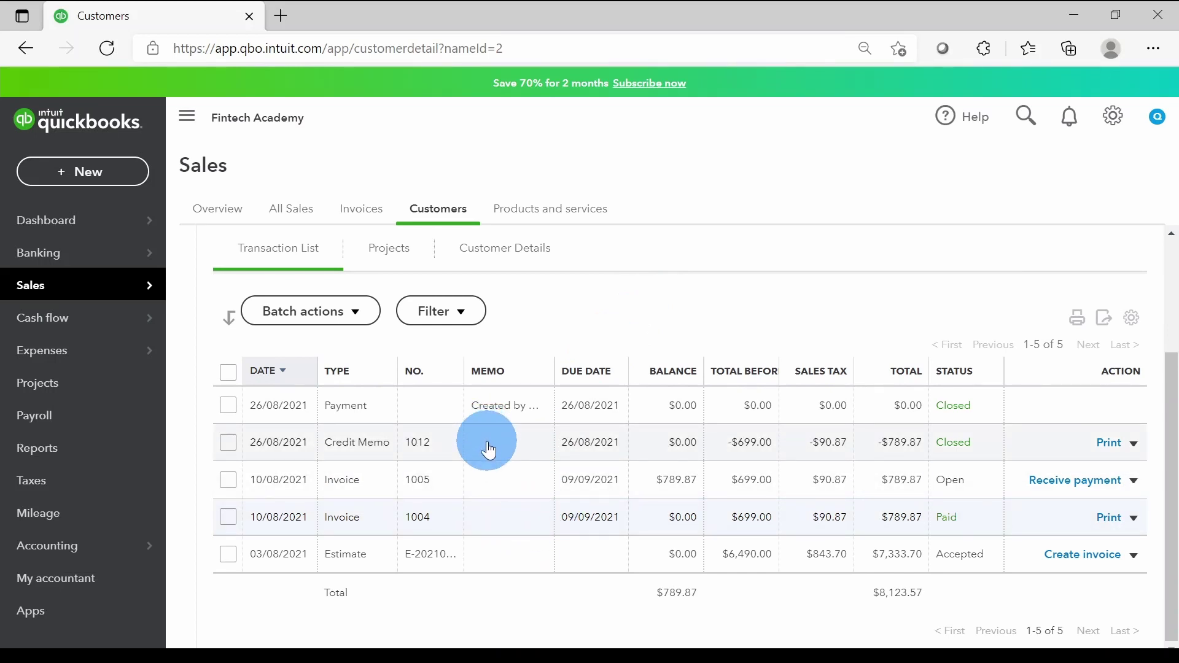
left_click(498, 518)
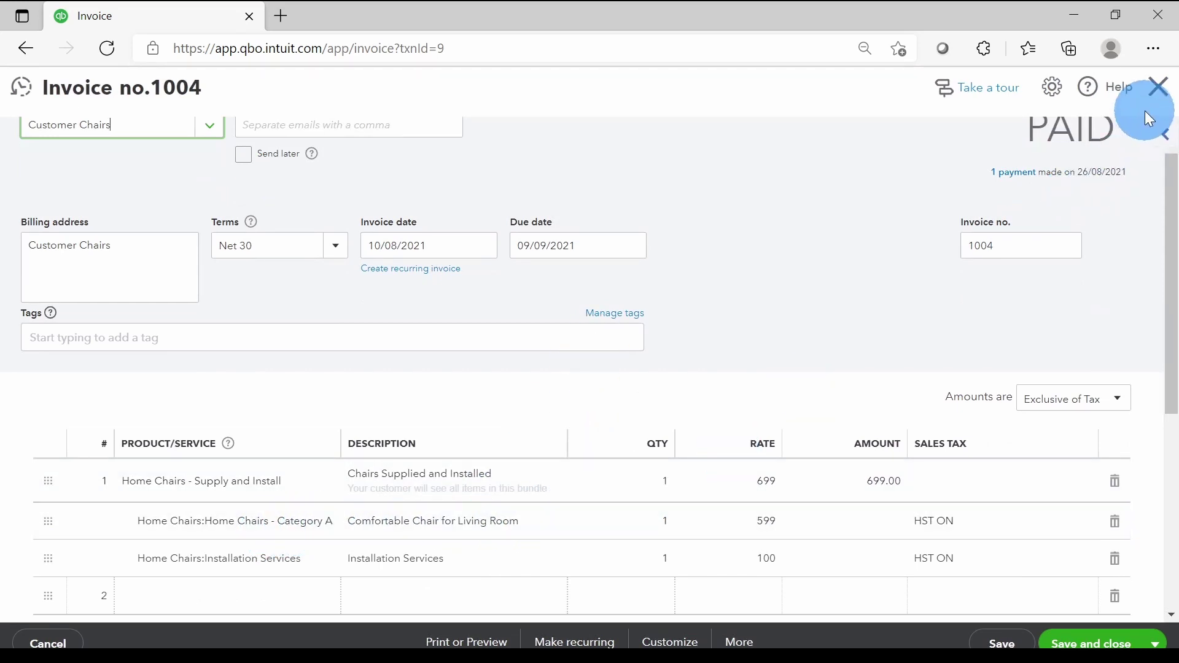
left_click(1158, 86)
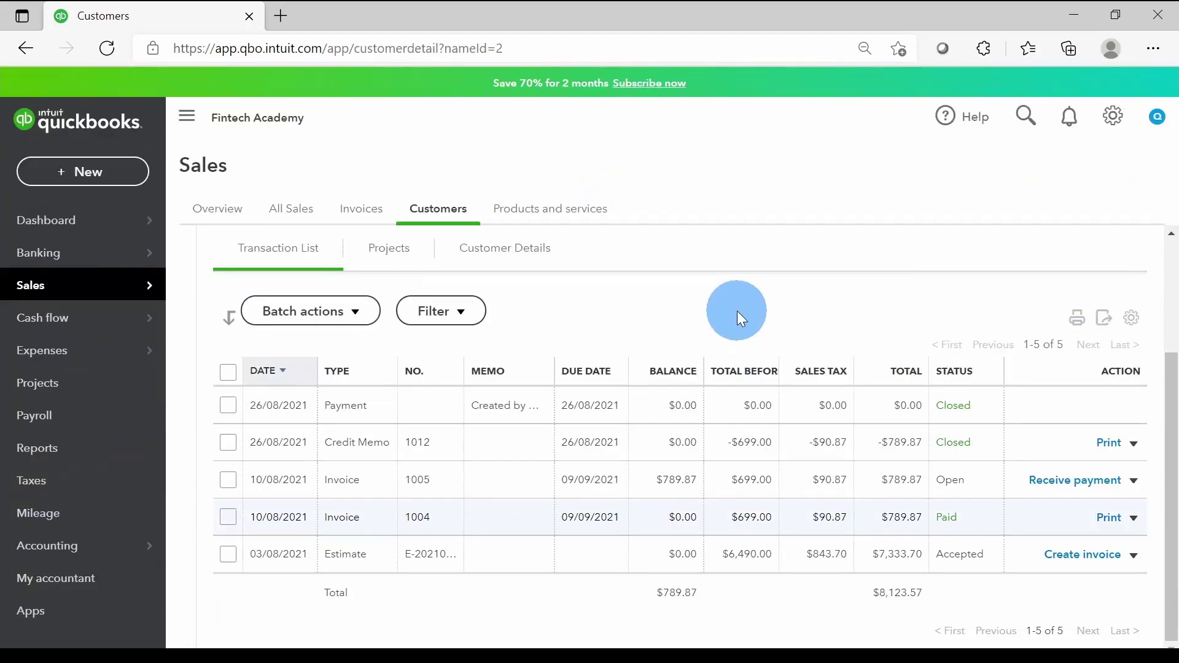
Run the product report for Home Chairs - Category A and examine the credit memo's effect on inventory, income and cost of goods sold
left_click(548, 220)
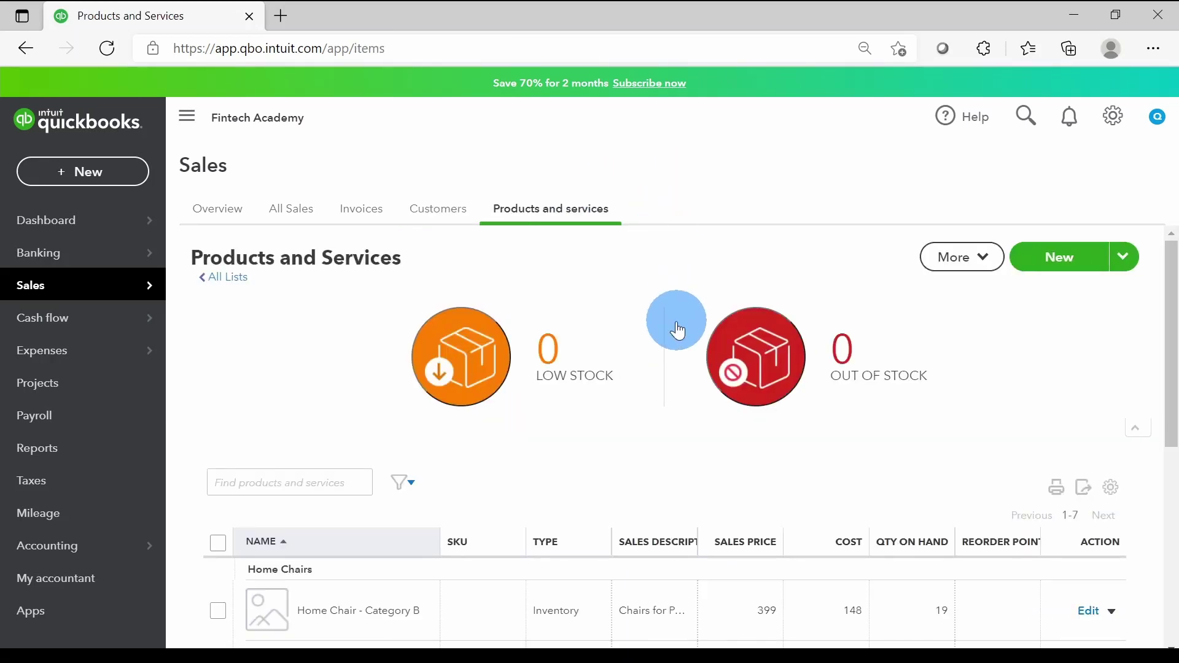
scroll(678, 331, "down", 3)
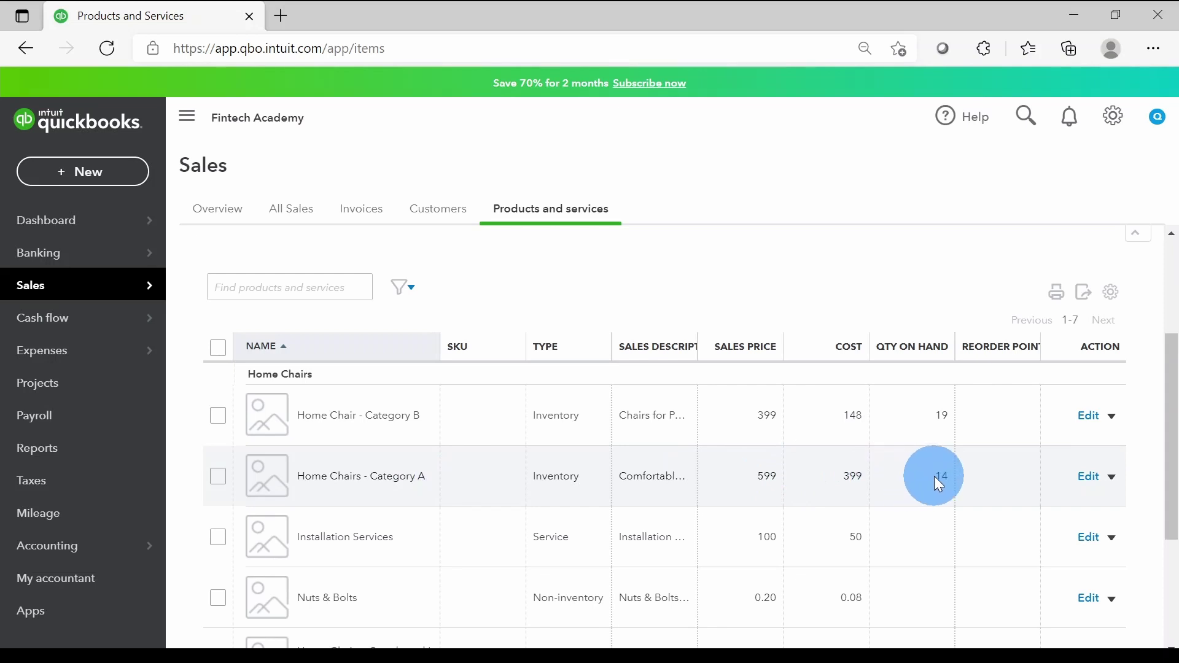
left_click(1113, 479)
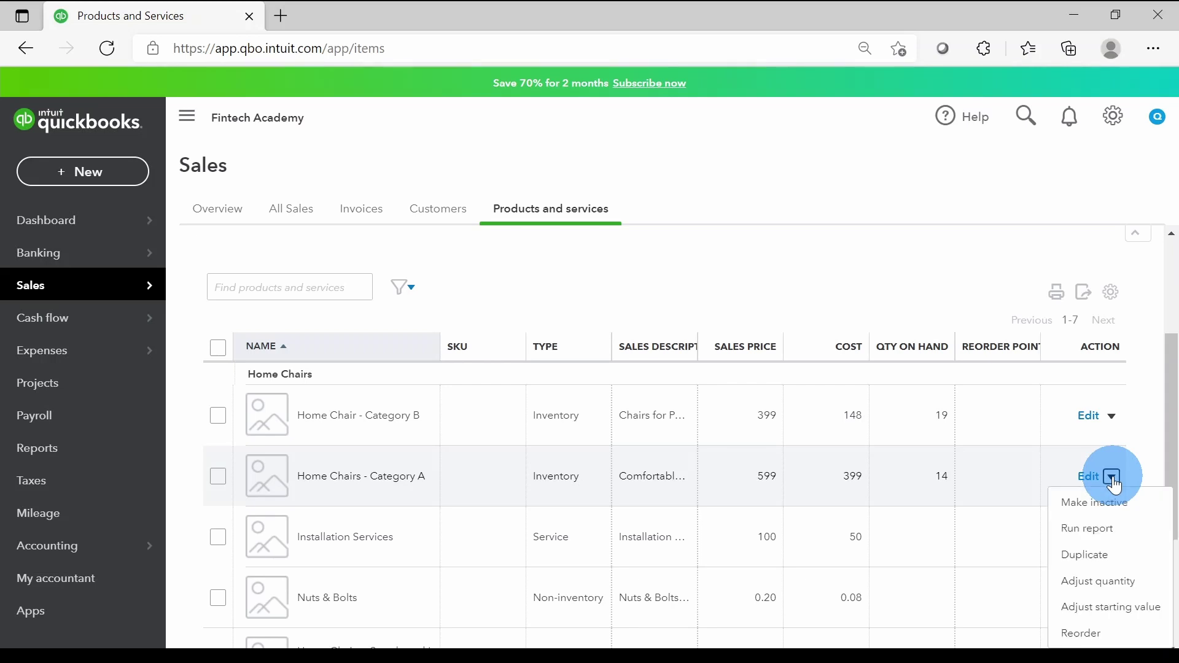
left_click(1121, 535)
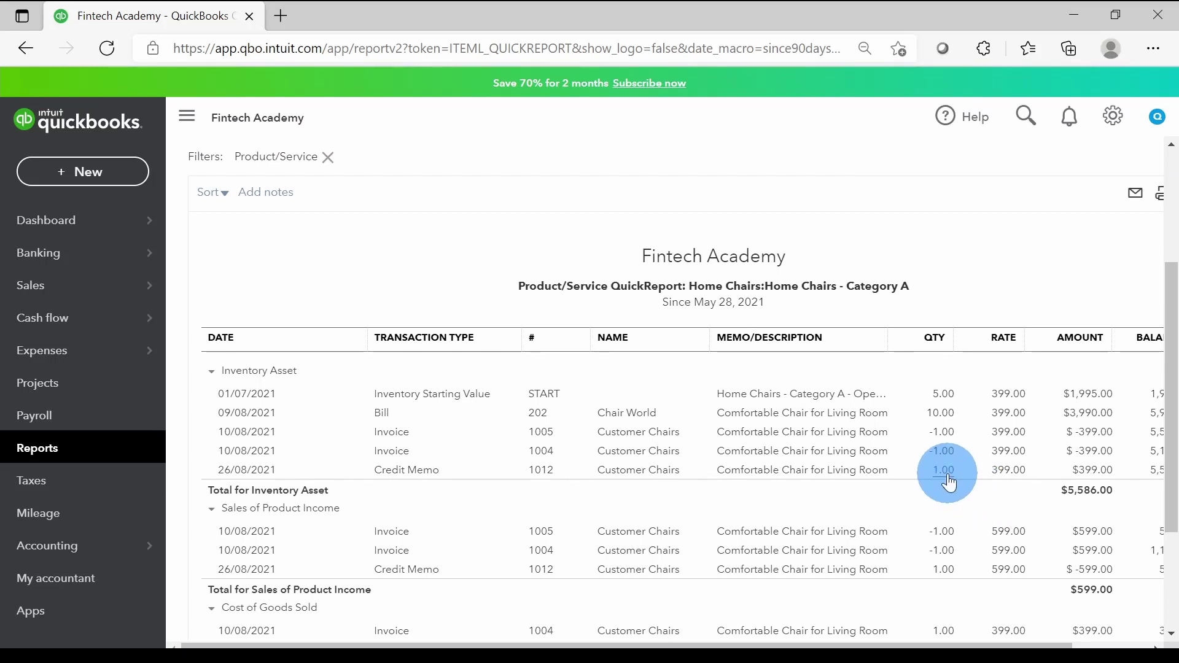
scroll(948, 482, "down", 2)
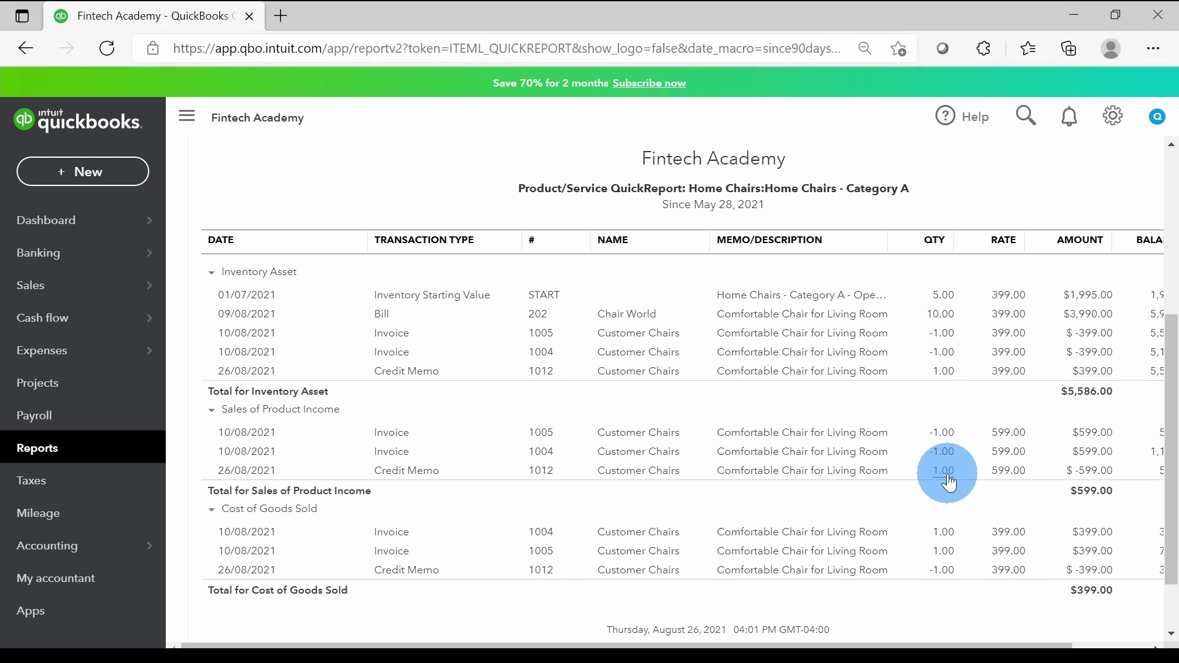
scroll(949, 483, "up", 3)
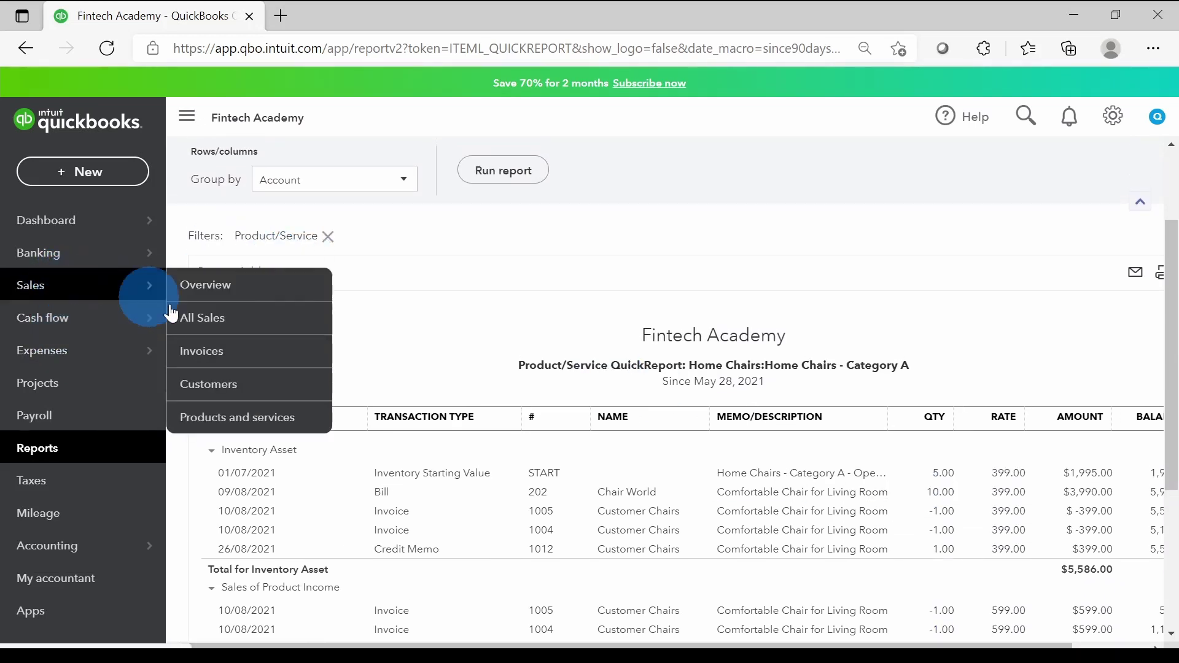
Open the Profit and Loss report and drill down into Total Income to examine the invoice and credit memo entries
left_click(54, 457)
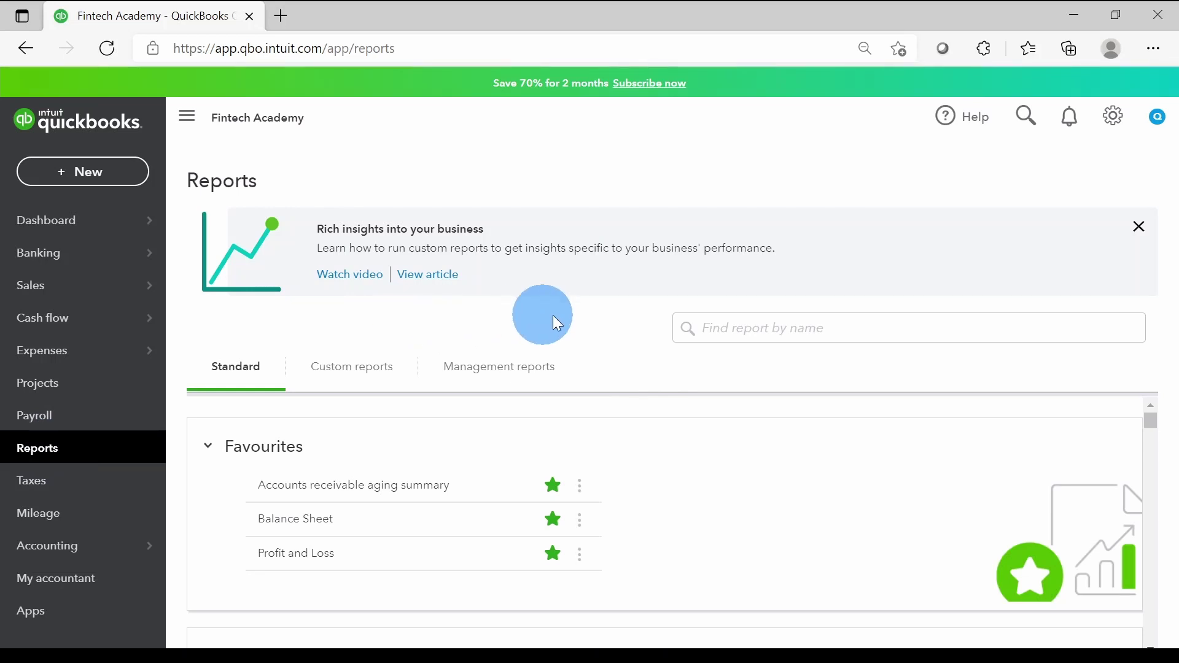
left_click(295, 555)
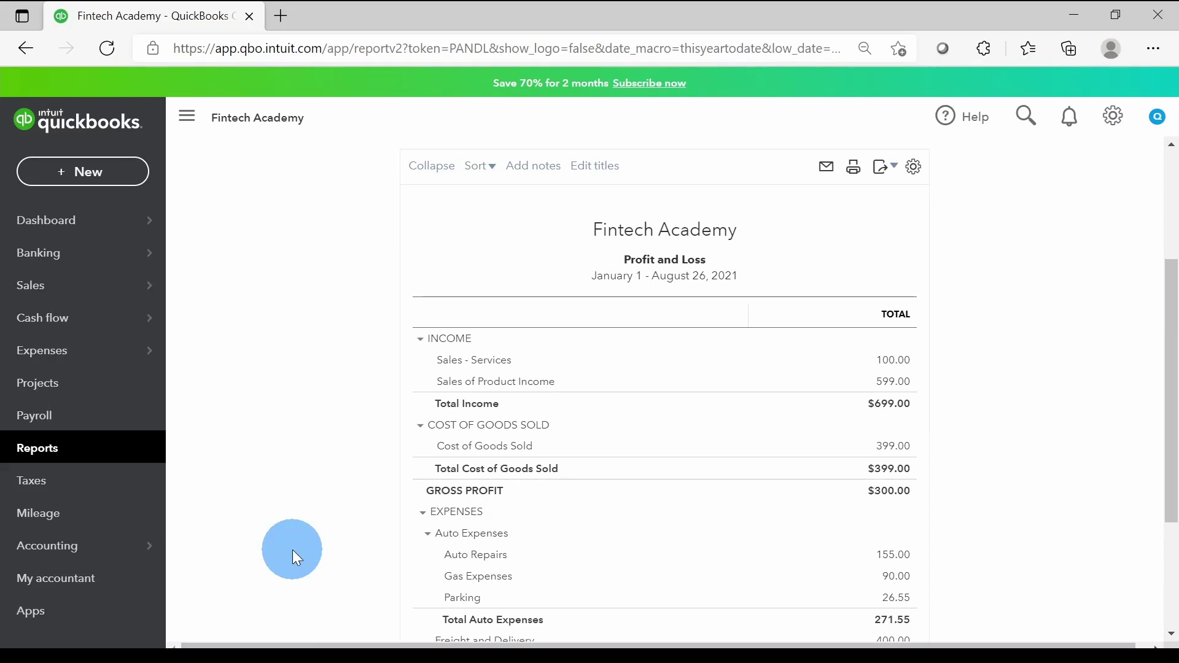
scroll(292, 550, "down", 1)
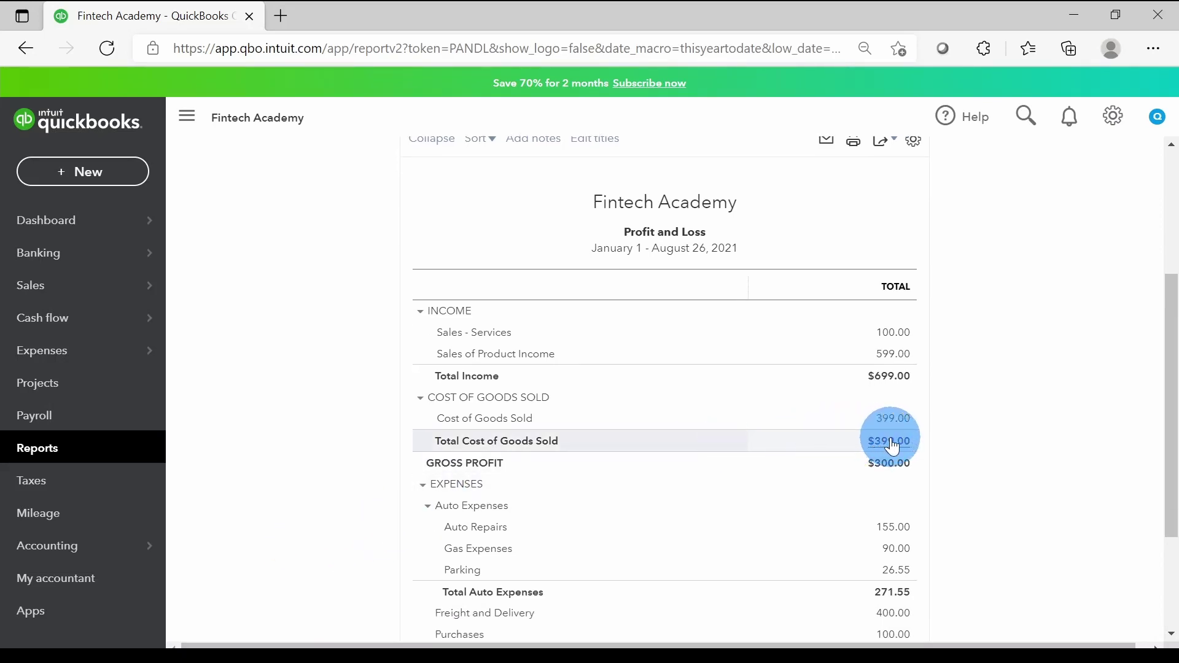
left_click(894, 378)
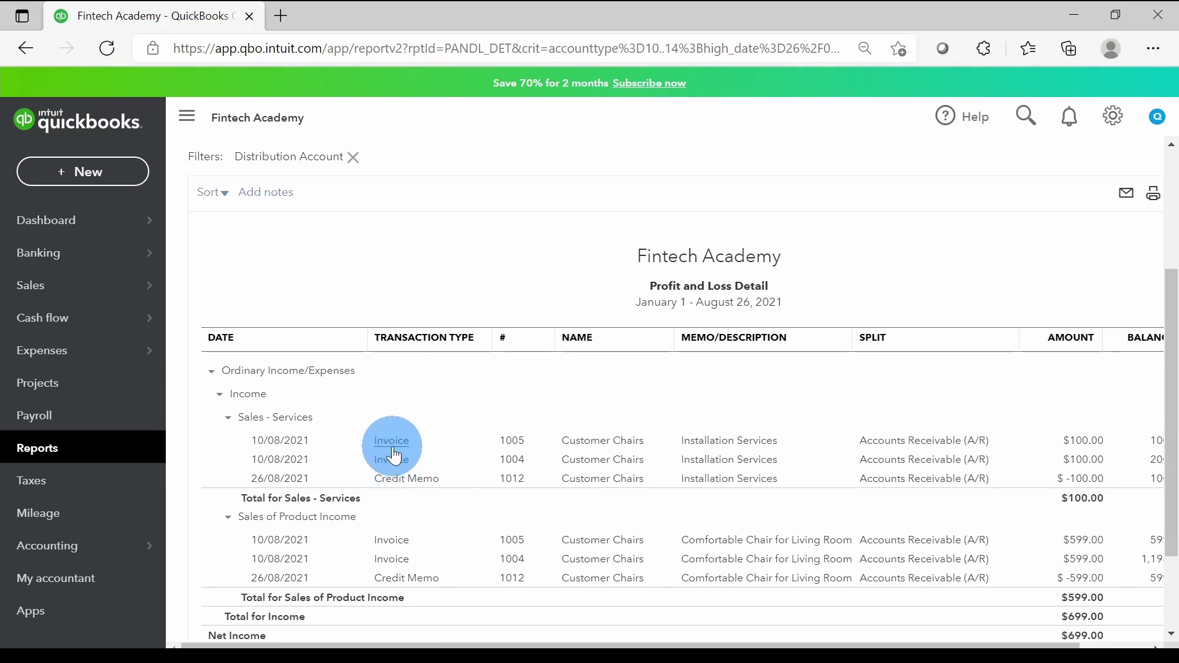
scroll(682, 484, "right", 5)
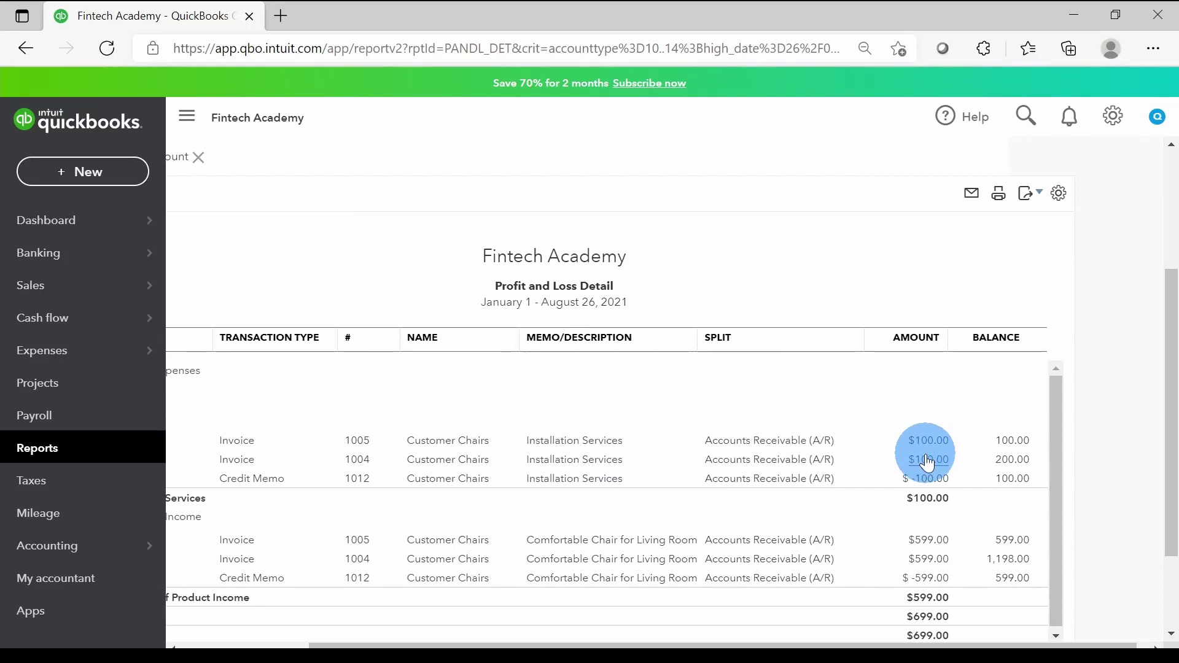
scroll(644, 445, "down", 1)
scroll(642, 438, "left", 3)
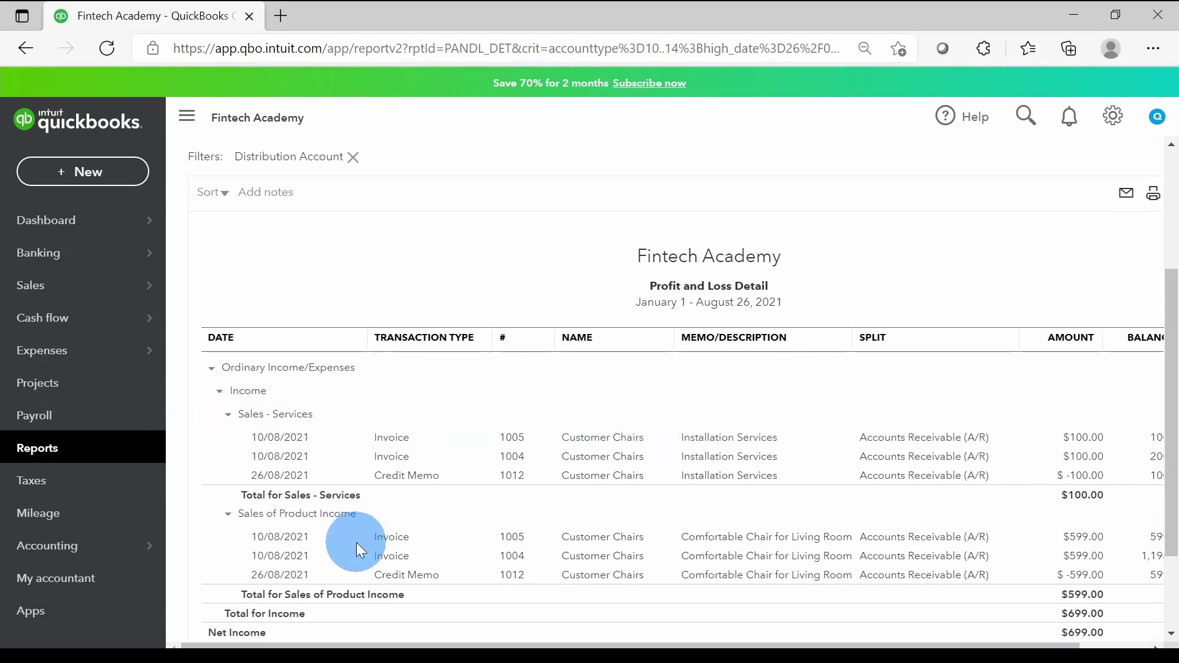
scroll(668, 549, "right", 3)
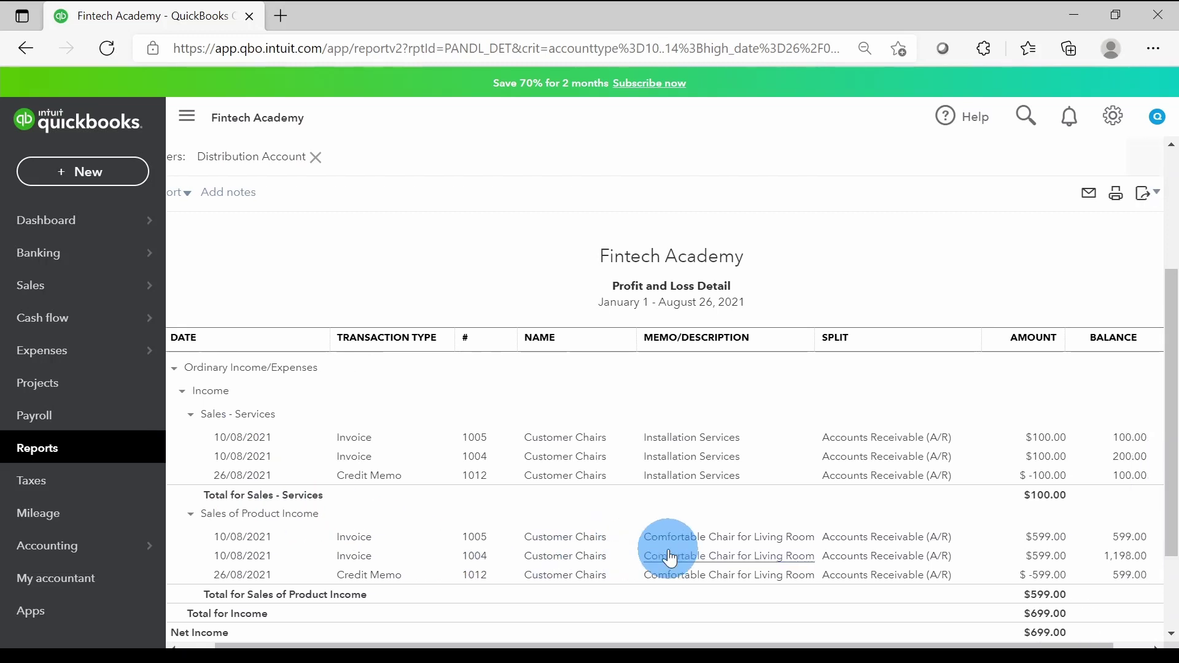
scroll(670, 555, "down", 1)
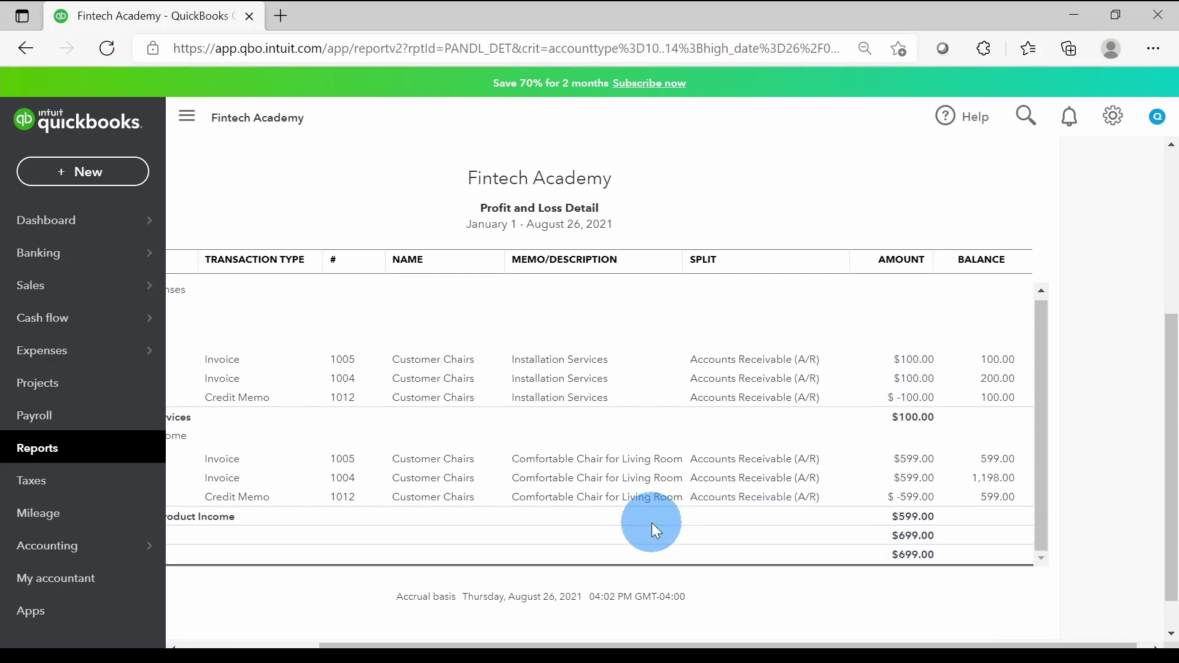
scroll(650, 521, "left", 3)
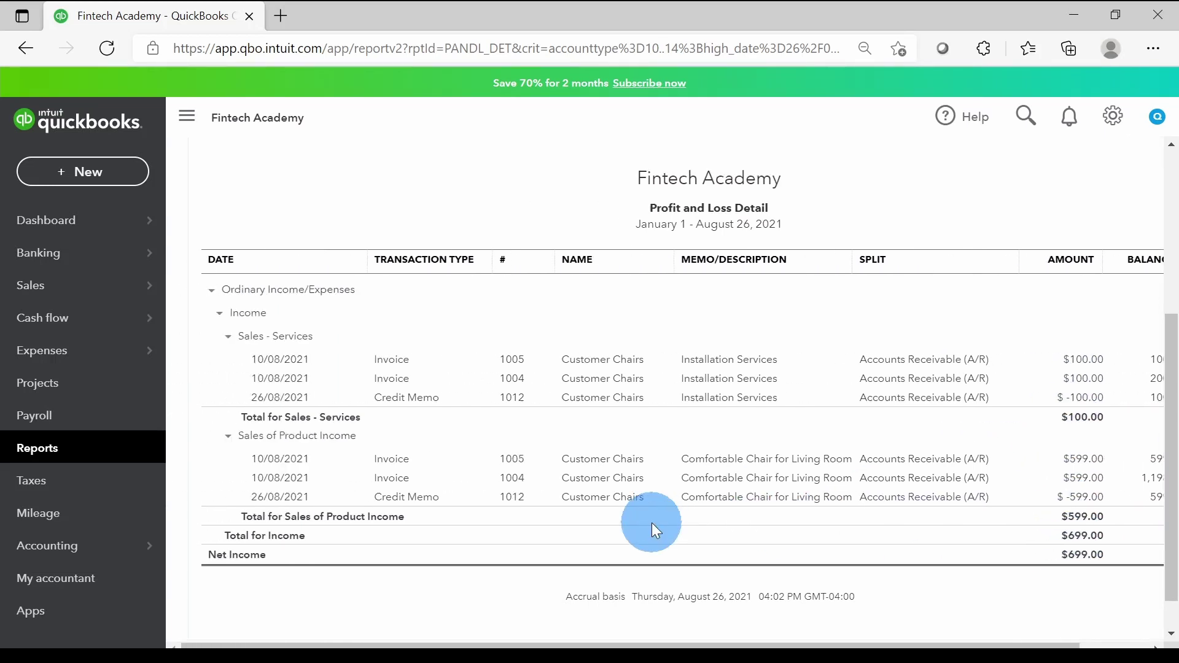
Start a new invoice from the dashboard for a newly added customer, Country Chairs, and date it 09/08/2021
left_click(124, 215)
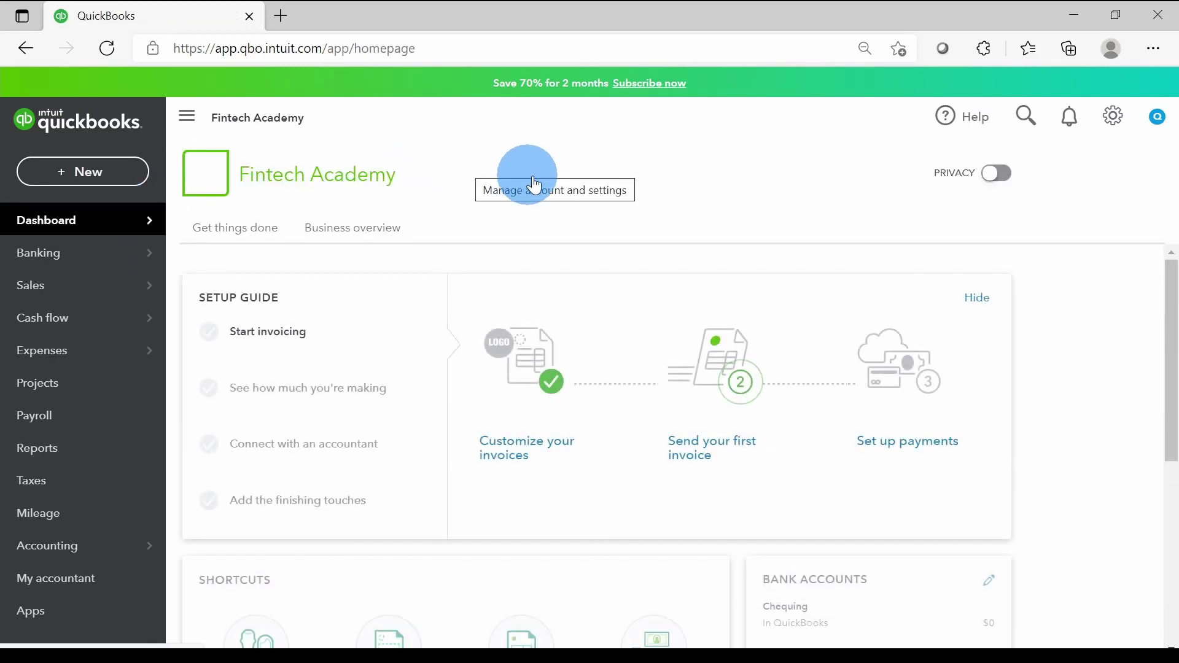
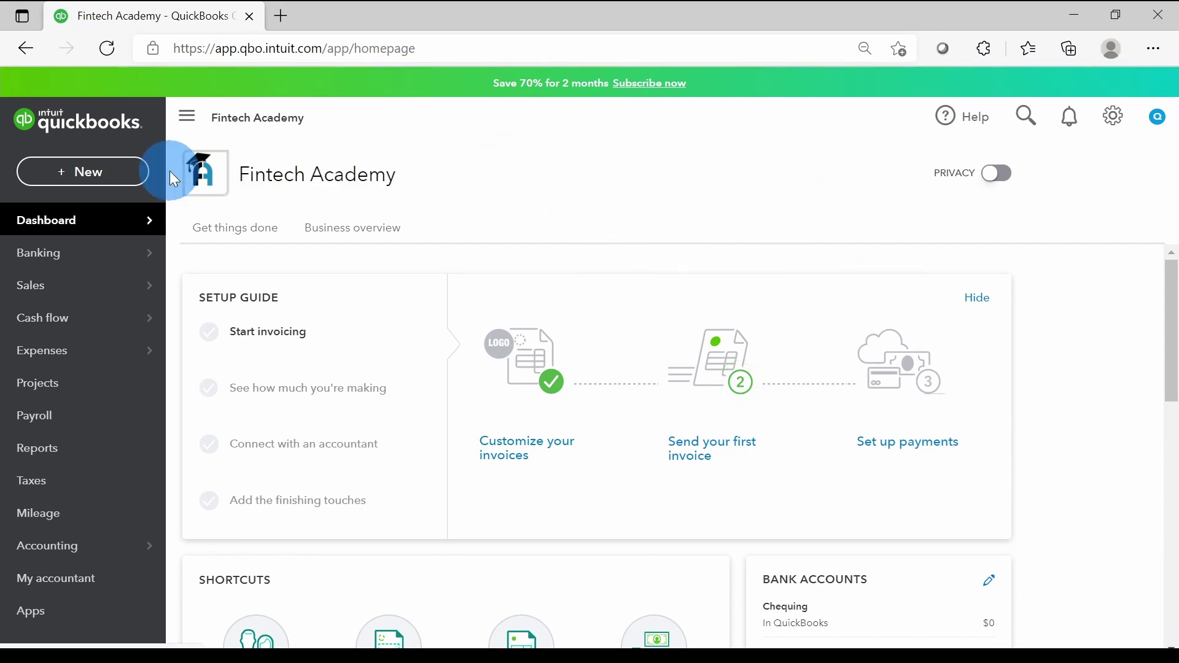
left_click(59, 175)
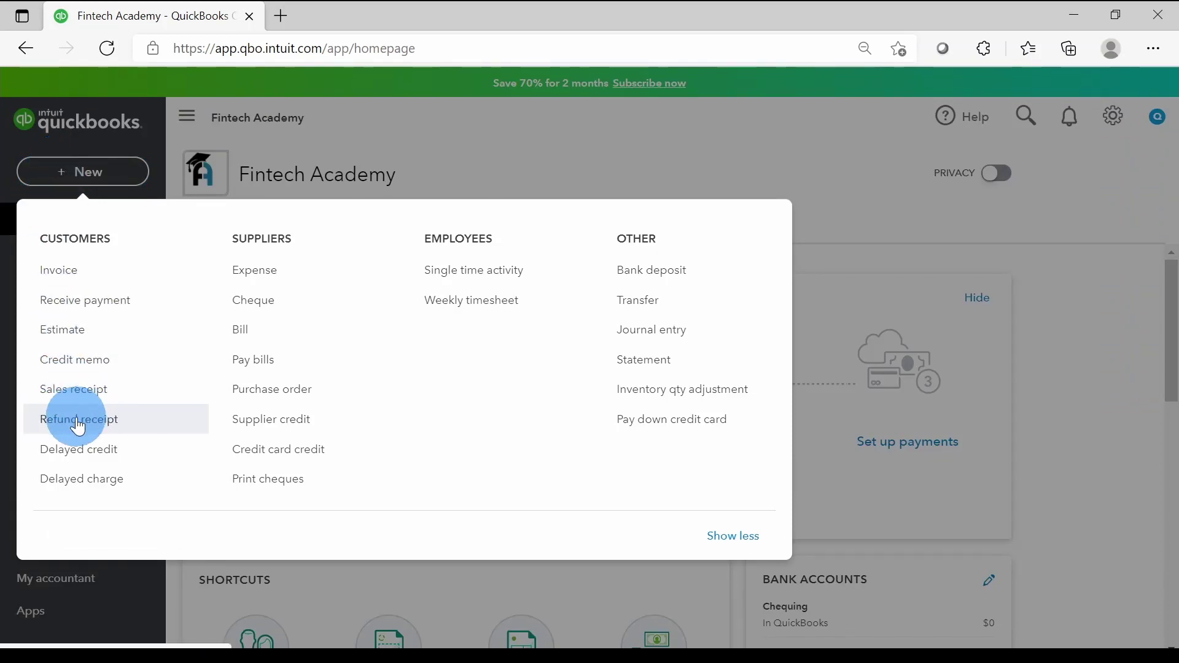
left_click(98, 277)
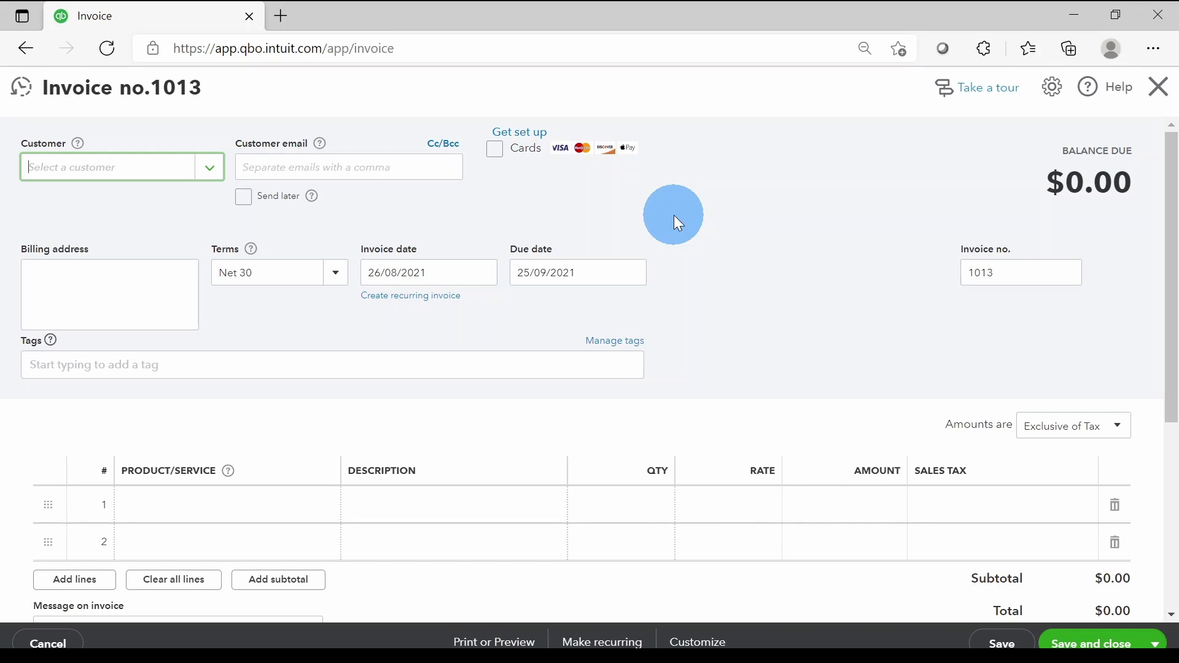
type("Cou")
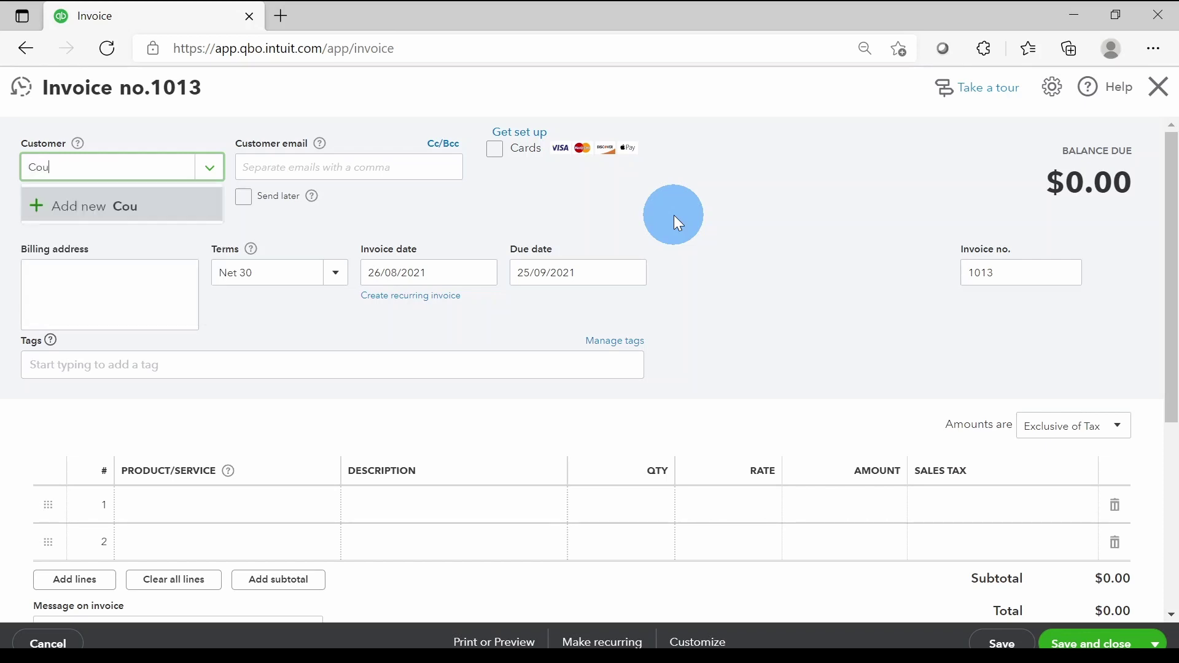
type("ntry Chairs")
left_click(101, 209)
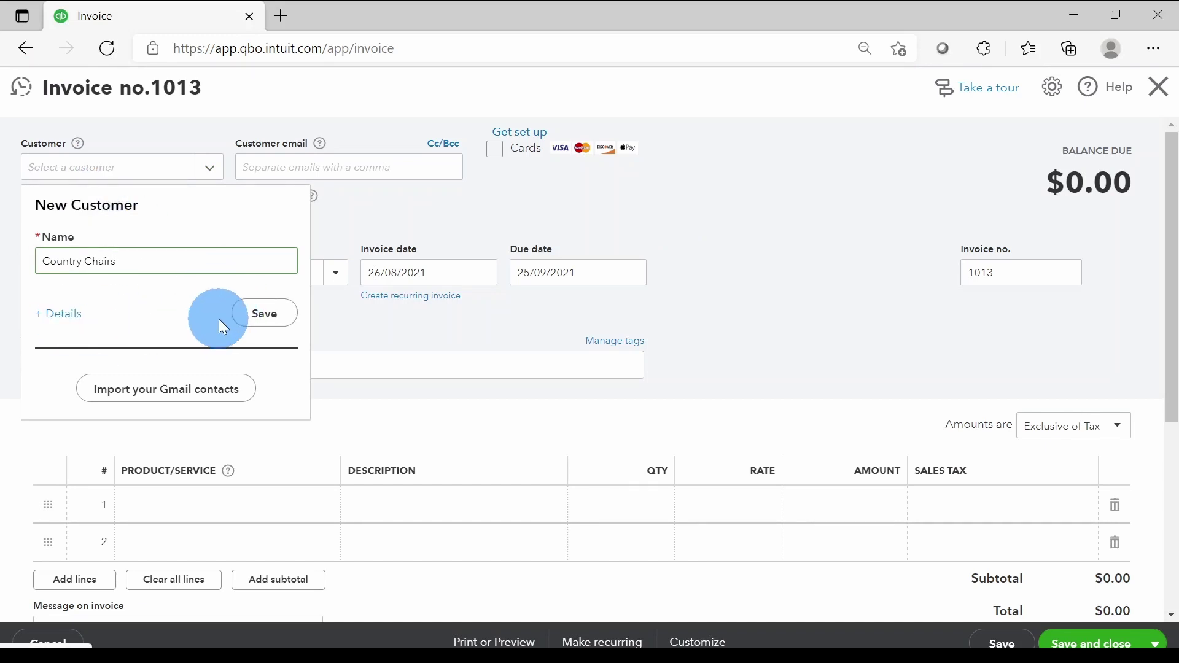
left_click(261, 319)
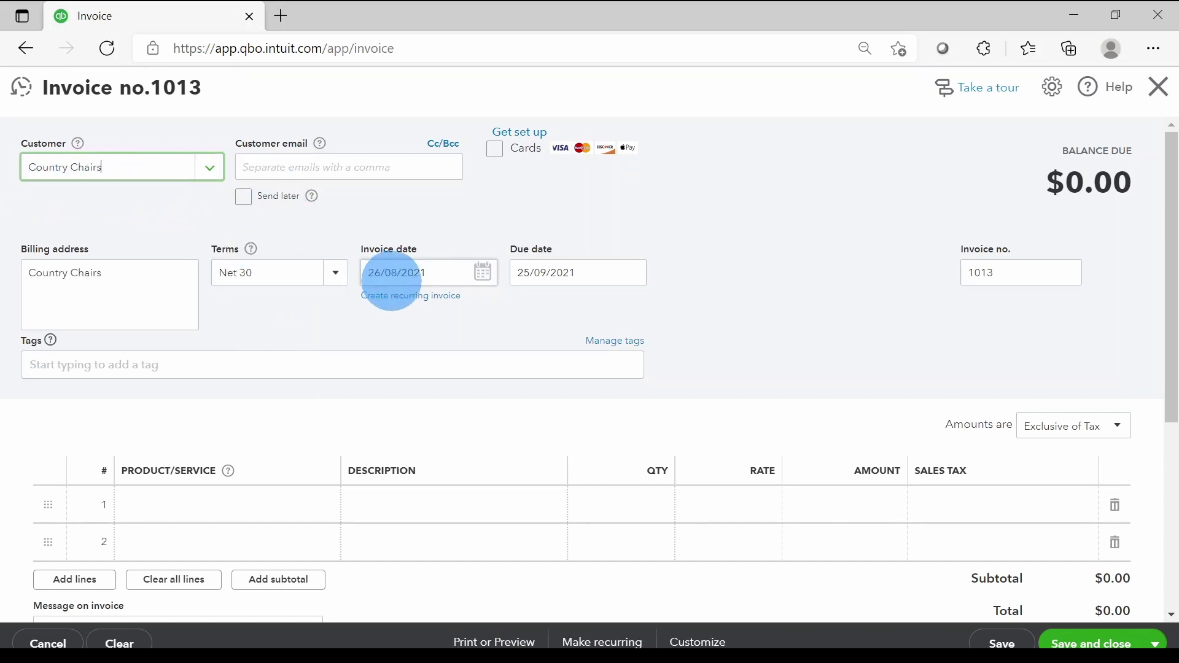
left_click(482, 272)
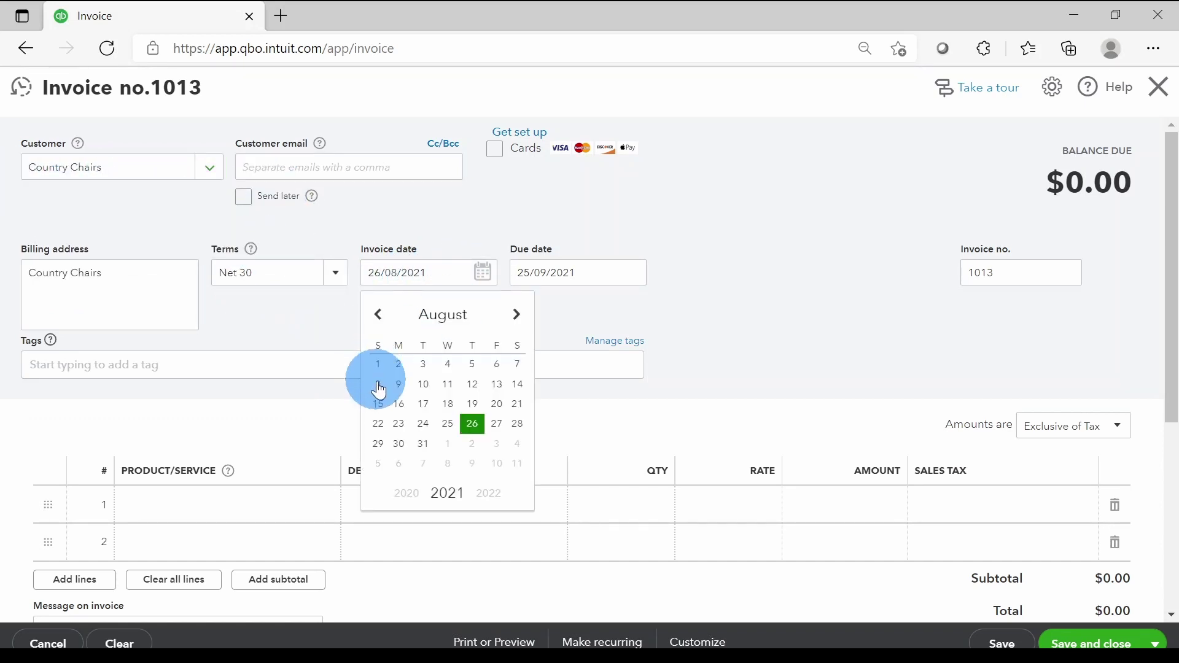
left_click(400, 384)
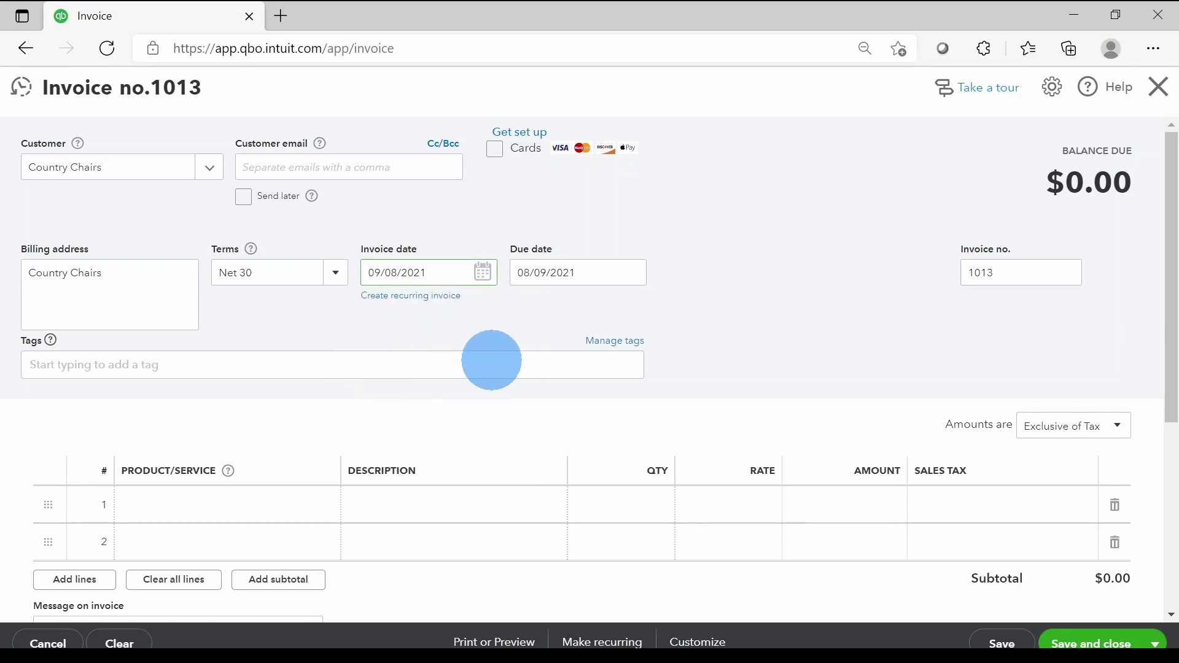
Add Home Chairs - Supply and Install to the invoice's first line, and save and close the invoice
left_click(271, 503)
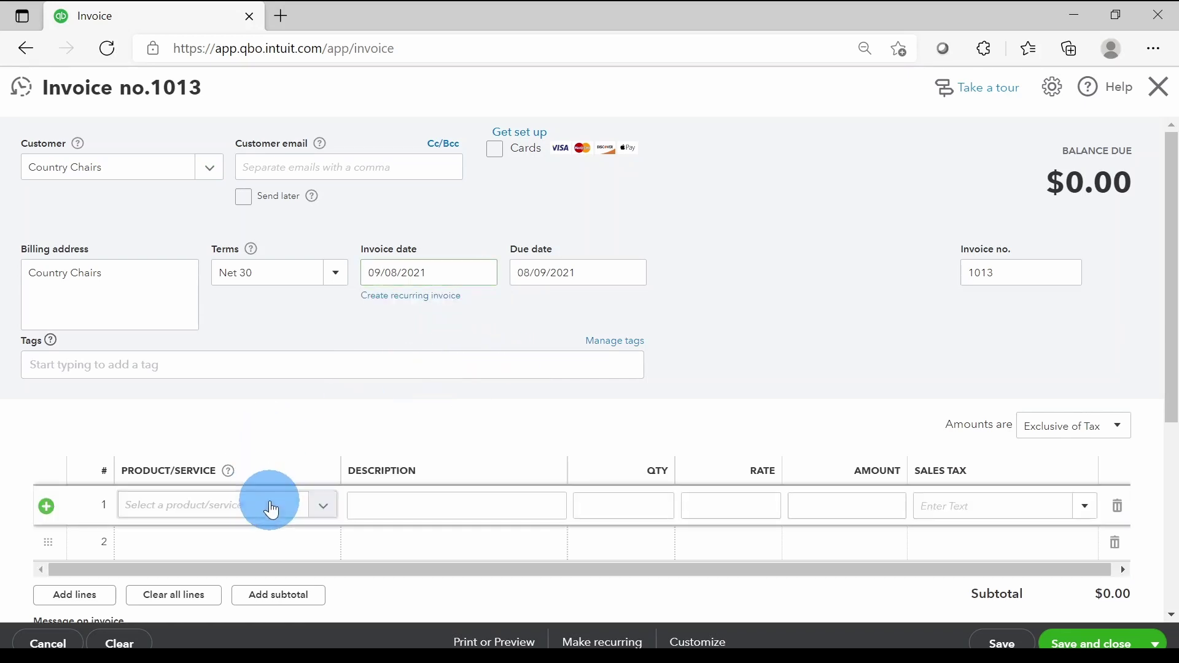
left_click(321, 508)
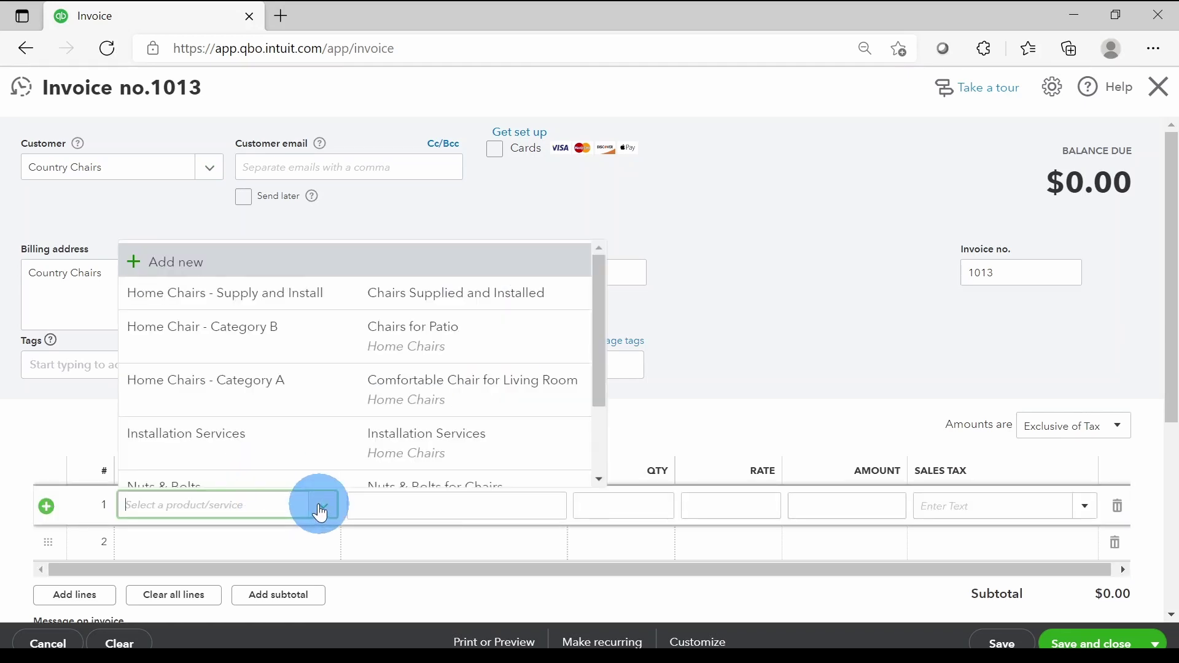
left_click(225, 300)
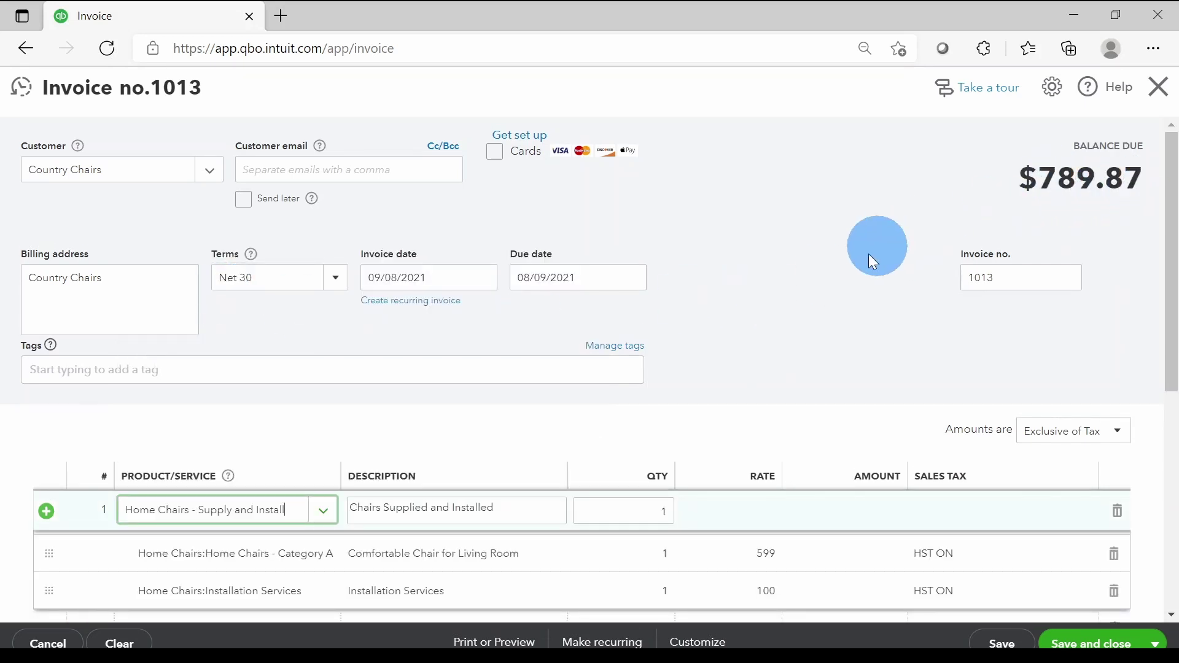
scroll(837, 275, "down", 2)
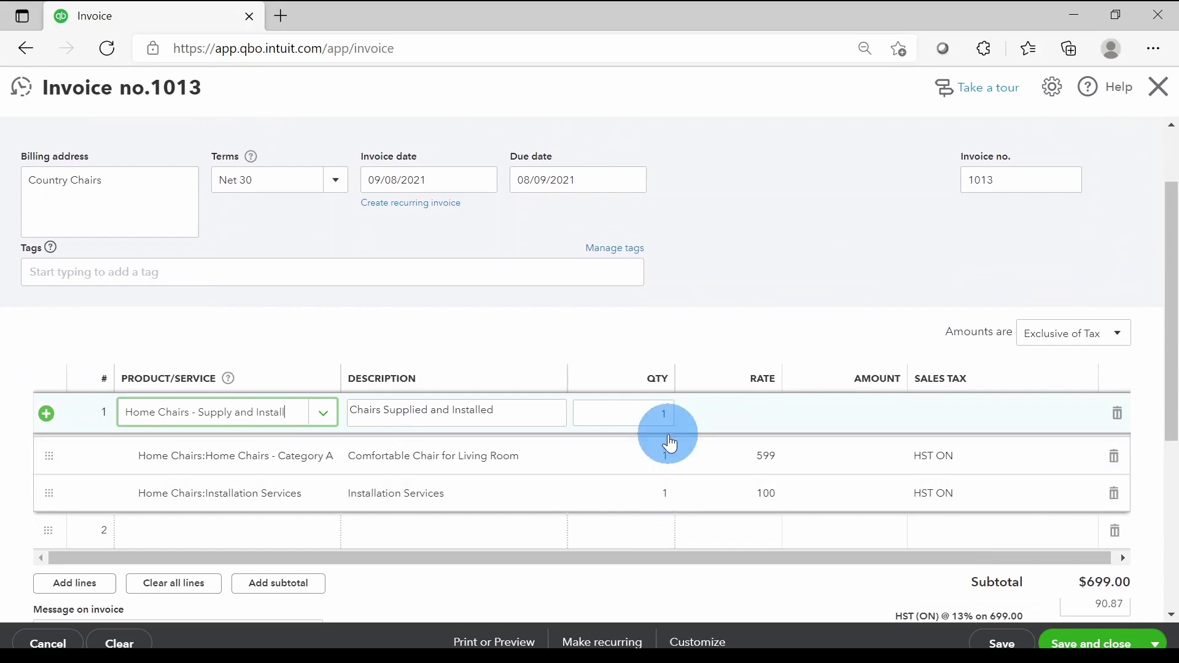
mouse_move(669, 462)
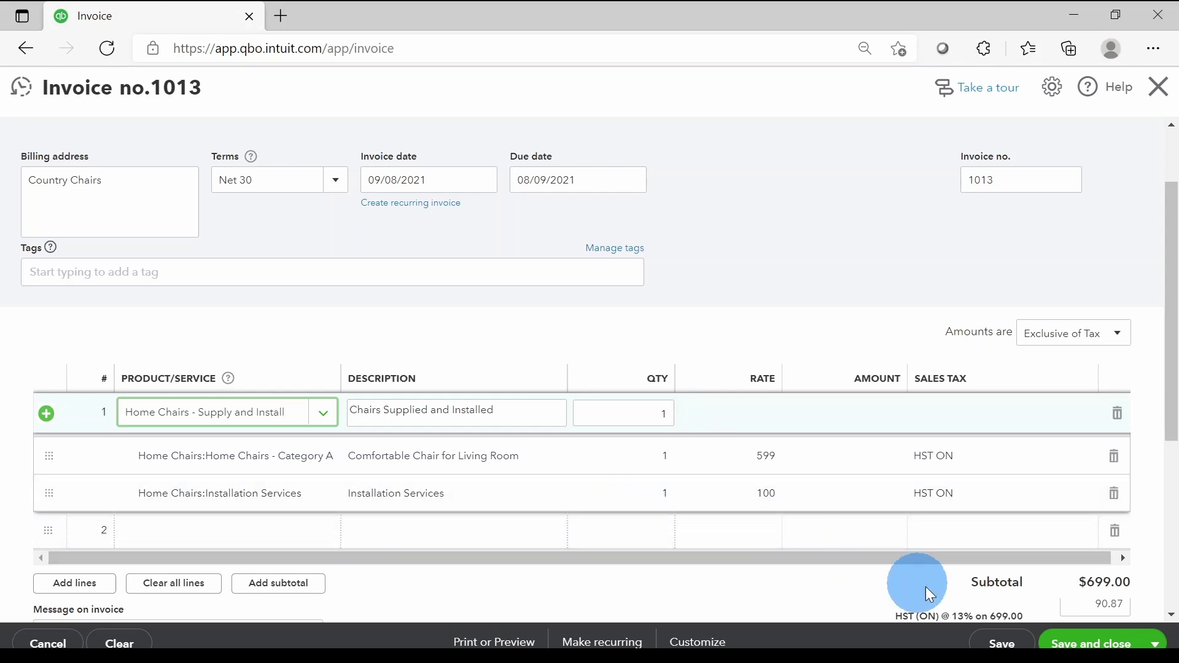
left_click(1077, 645)
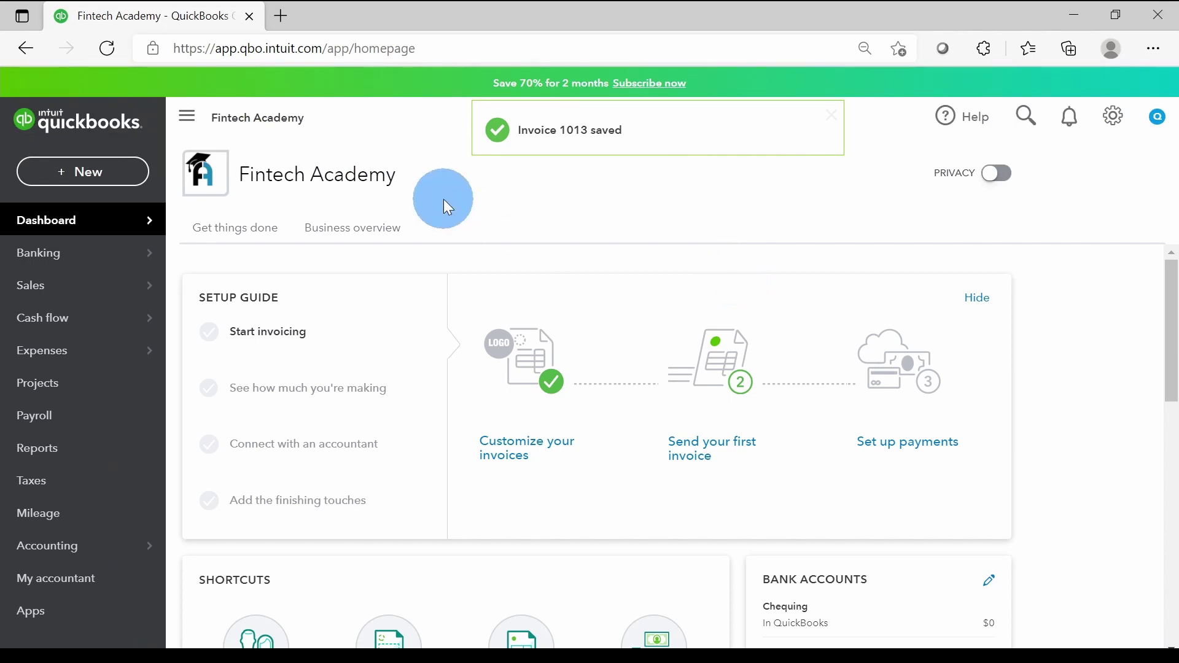
Receive payment in full for Country Chairs' open invoice, dated 17/08/2021, and save and close the payment
mouse_move(60, 298)
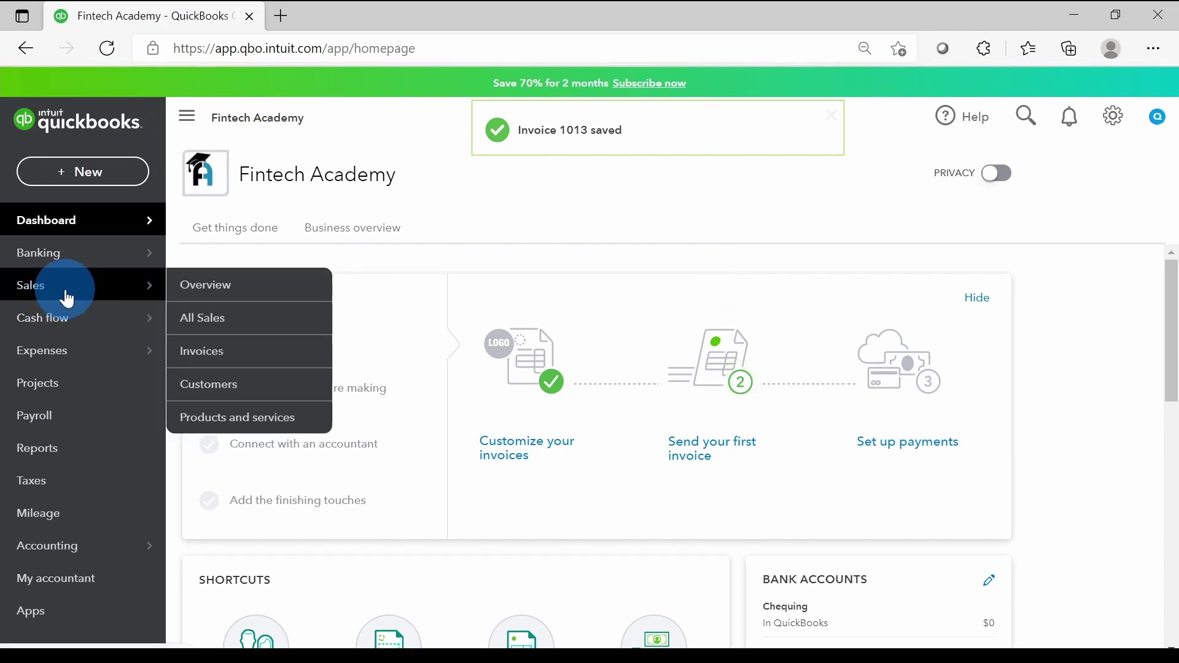
left_click(211, 385)
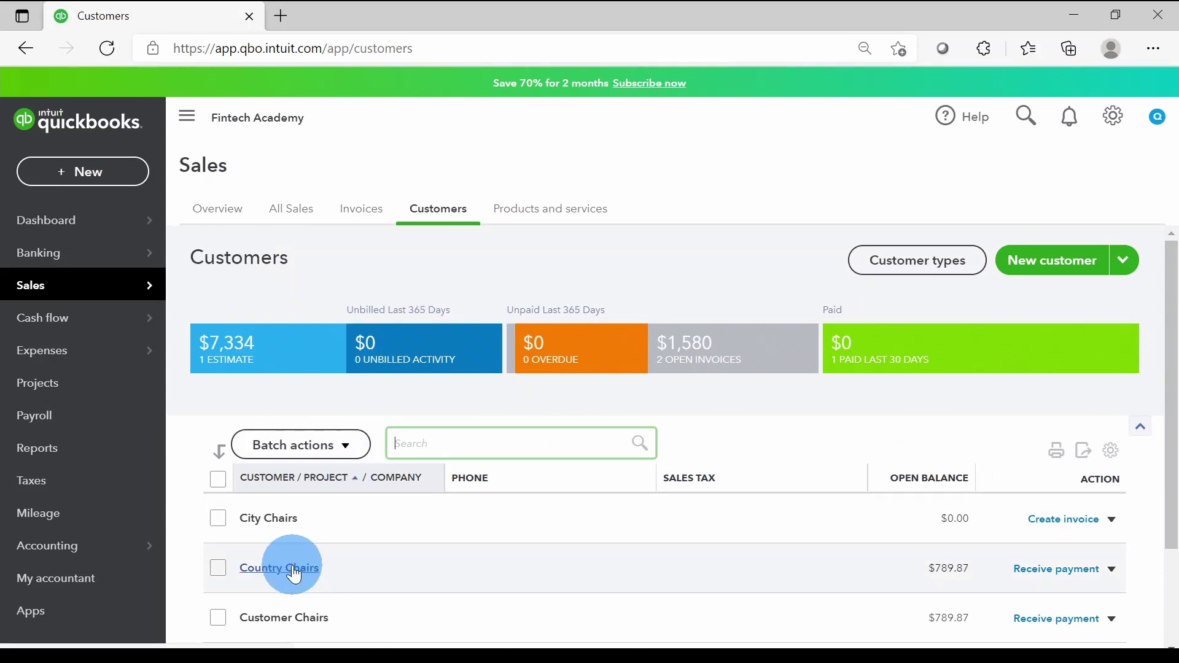
left_click(294, 571)
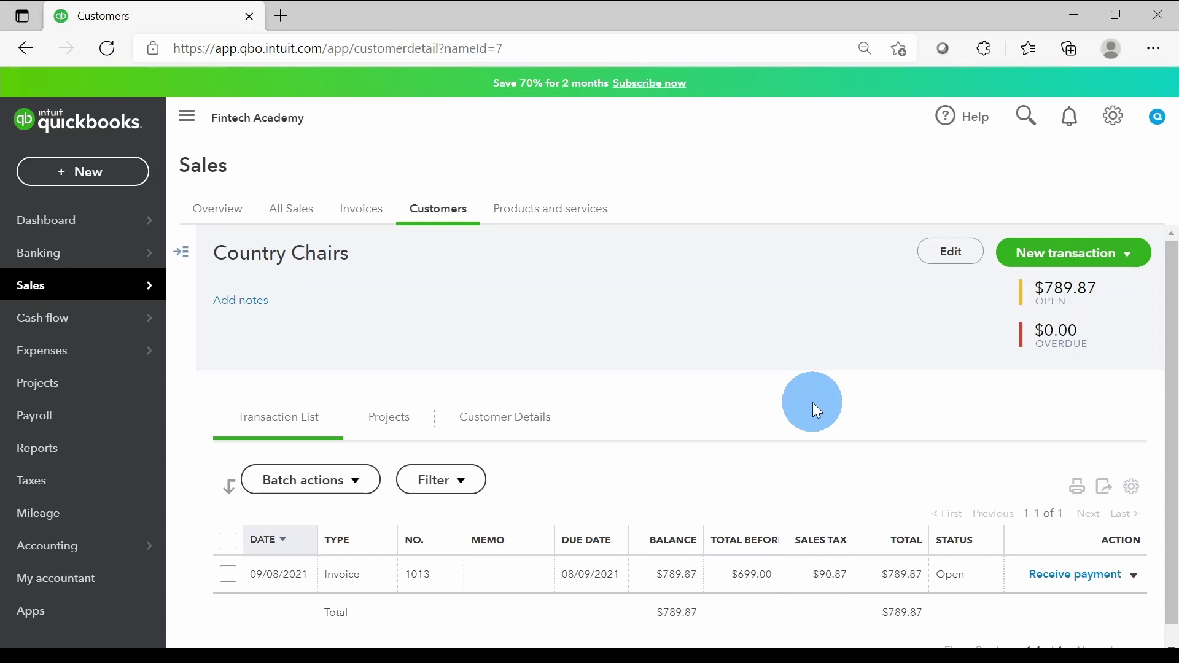
left_click(1068, 582)
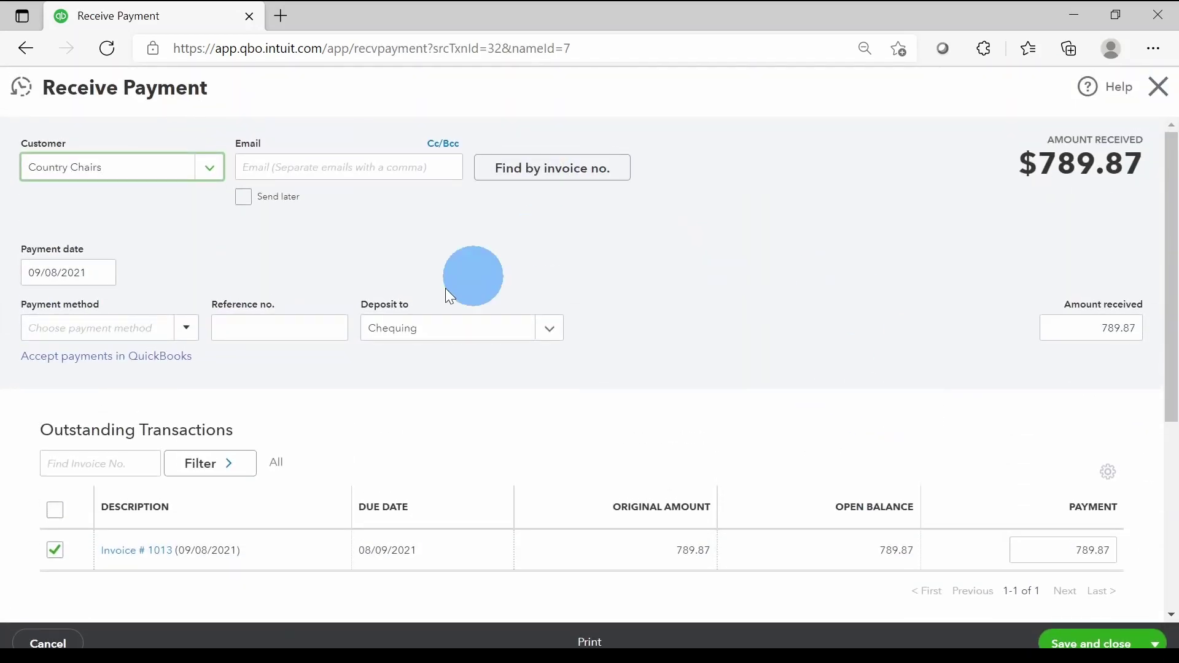
left_click(93, 272)
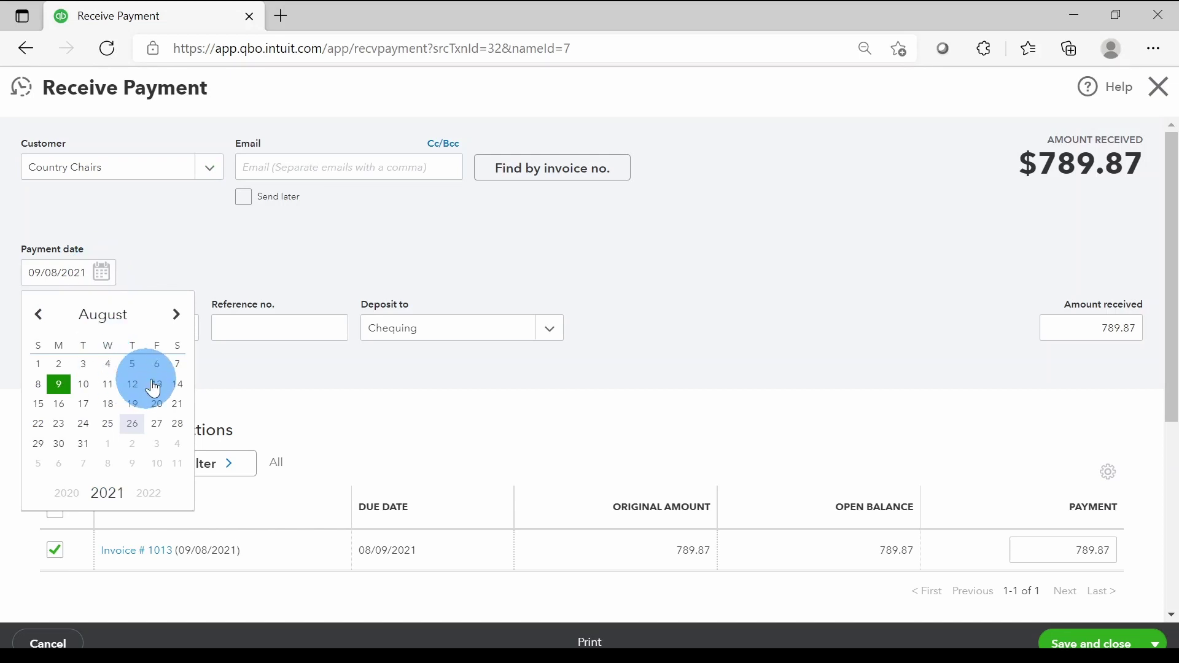
left_click(84, 405)
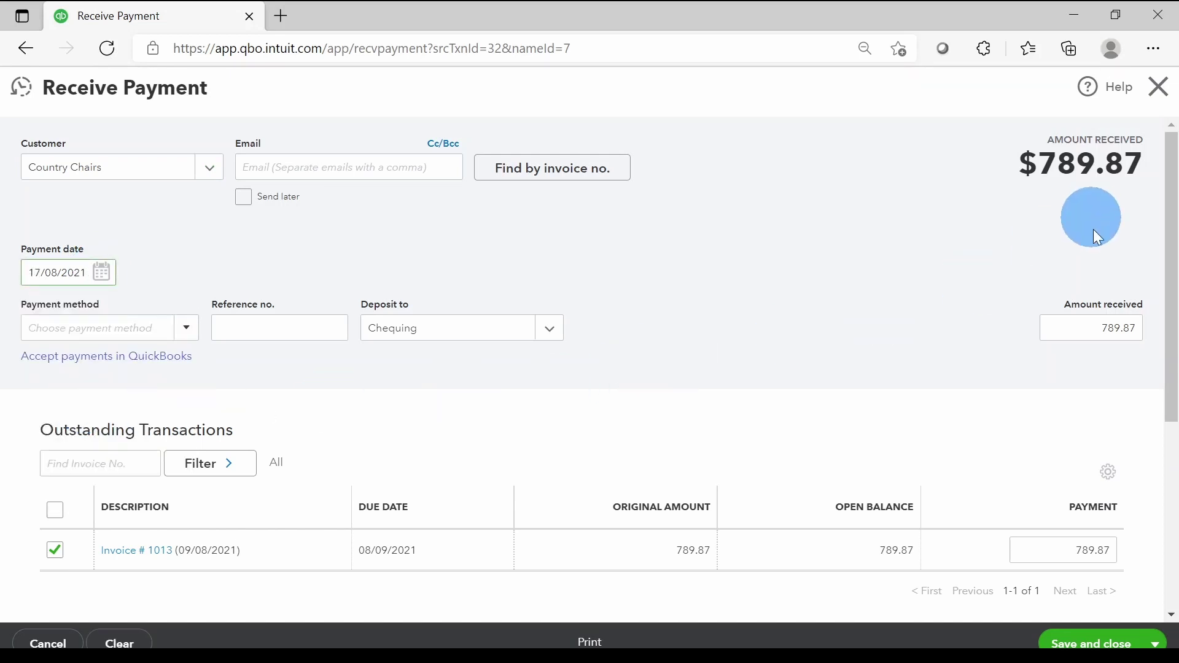
left_click(1090, 642)
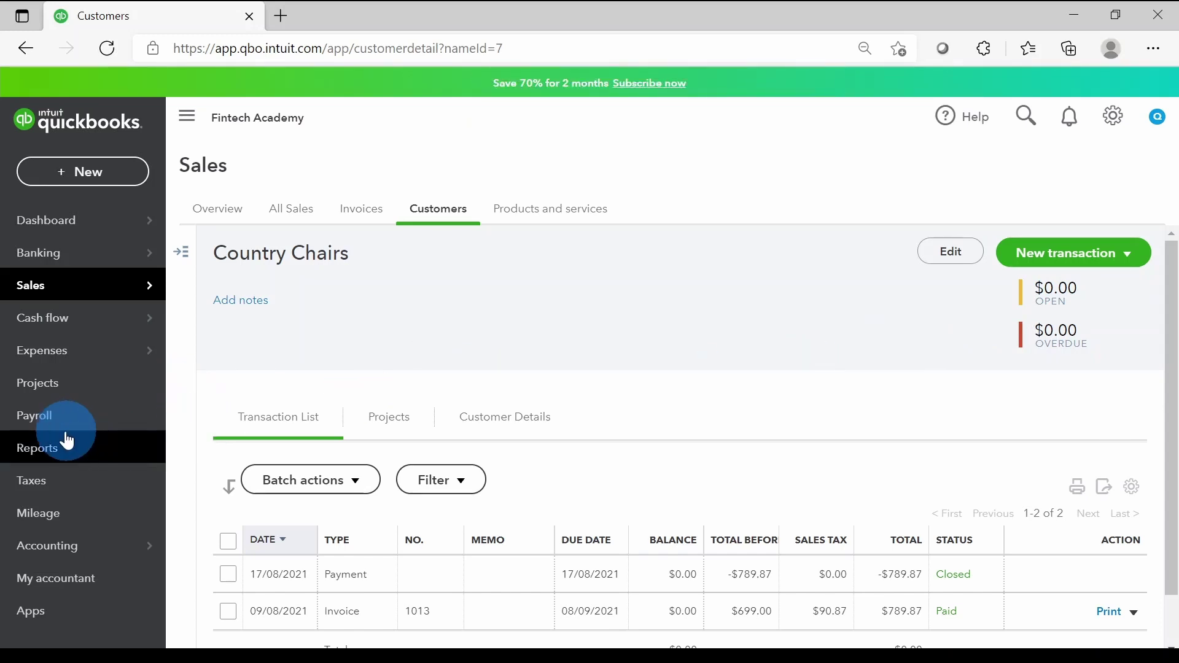
Review Country Chairs' recorded payment, and drill down into the Chequing balance on the Balance Sheet to trace the payment
left_click(371, 576)
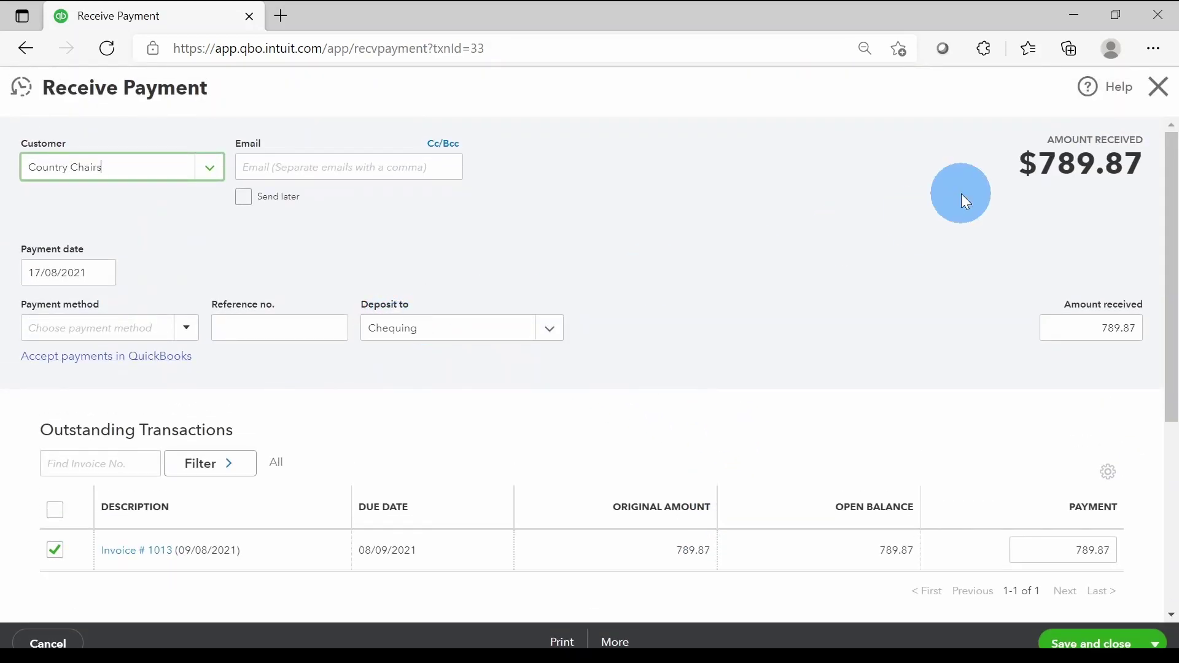
left_click(1158, 86)
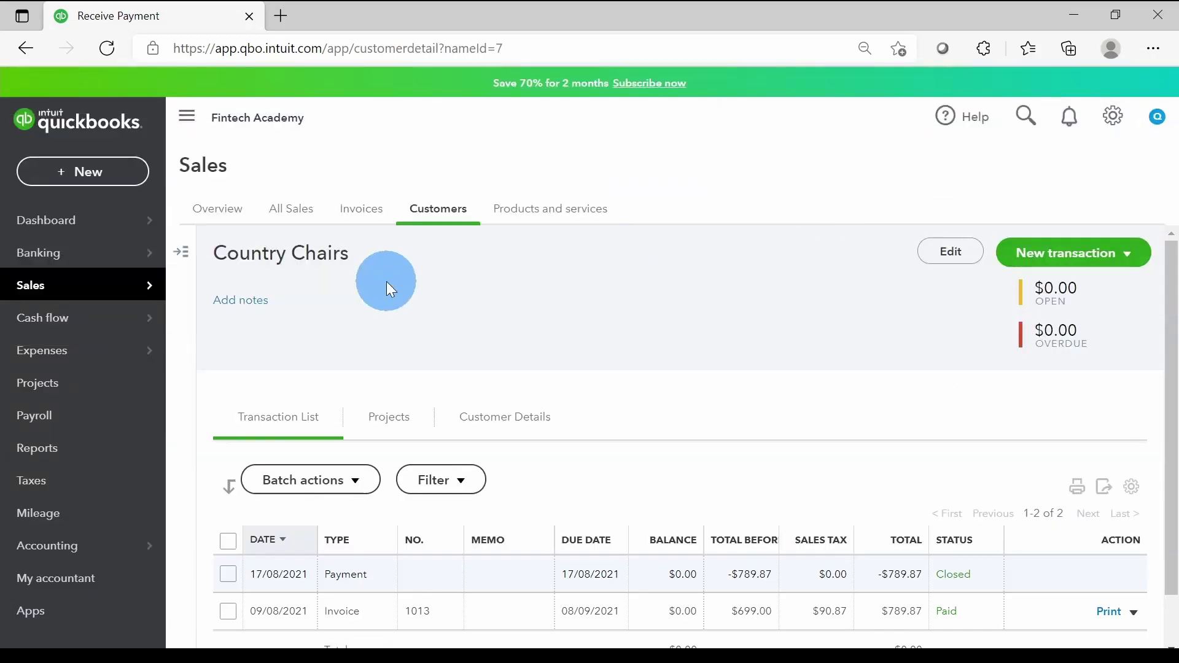
left_click(47, 448)
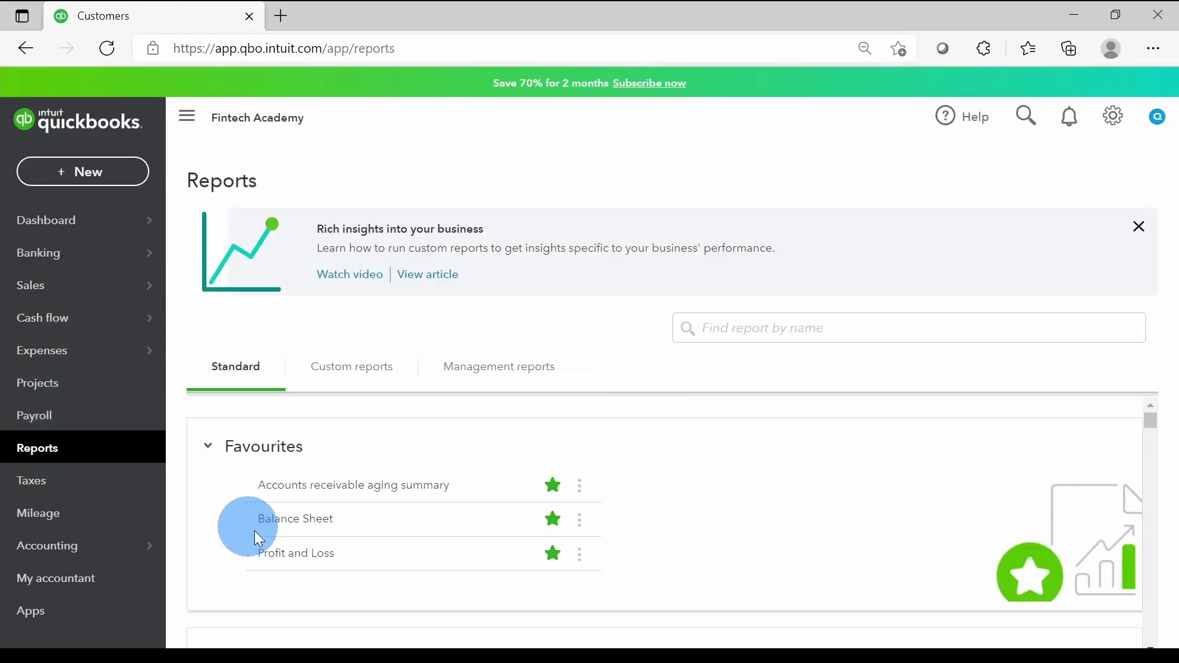
left_click(287, 519)
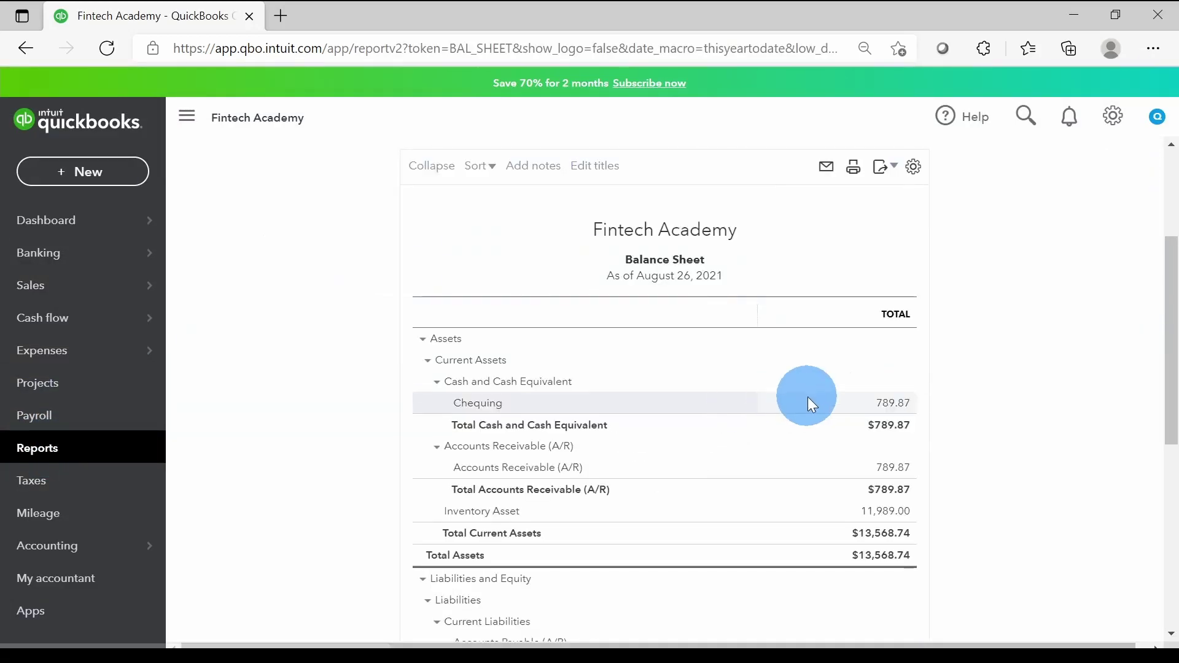
left_click(889, 408)
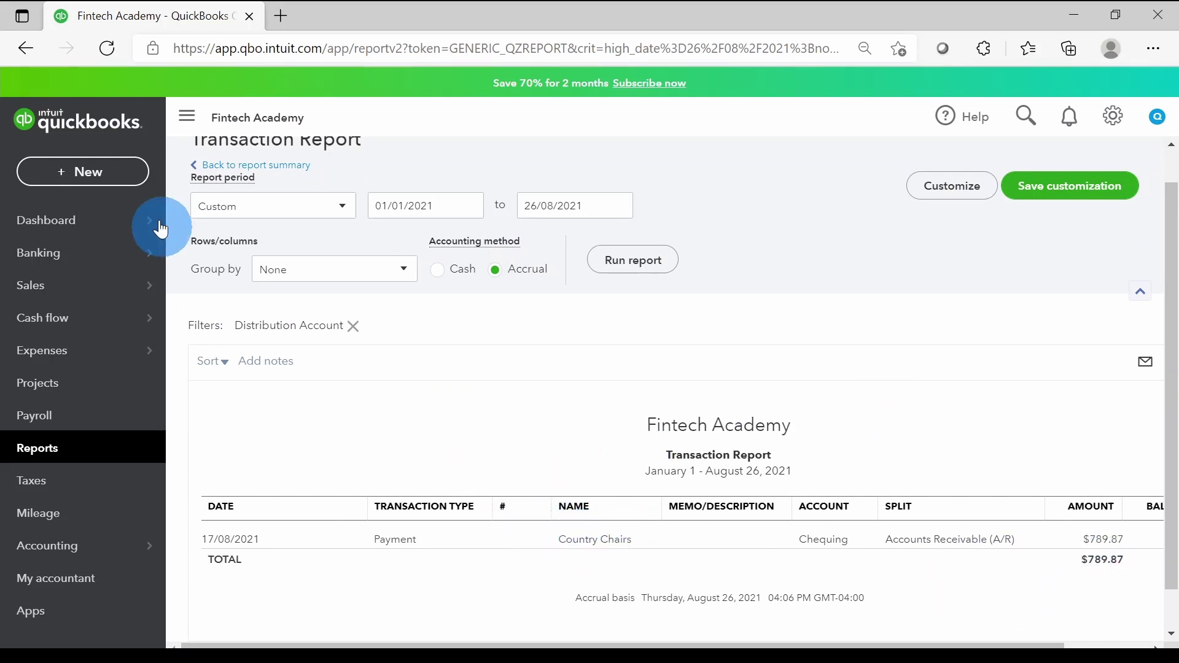
Start a new refund receipt from the dashboard for Country Chairs and date it 24/08/2021
left_click(79, 225)
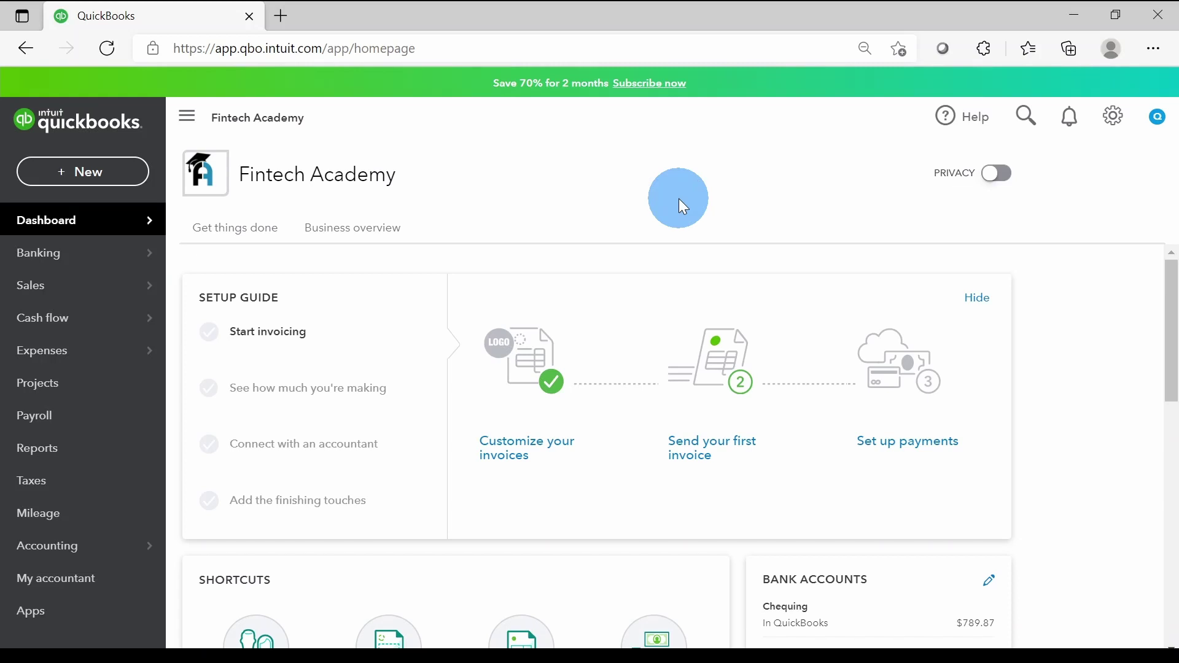
left_click(73, 168)
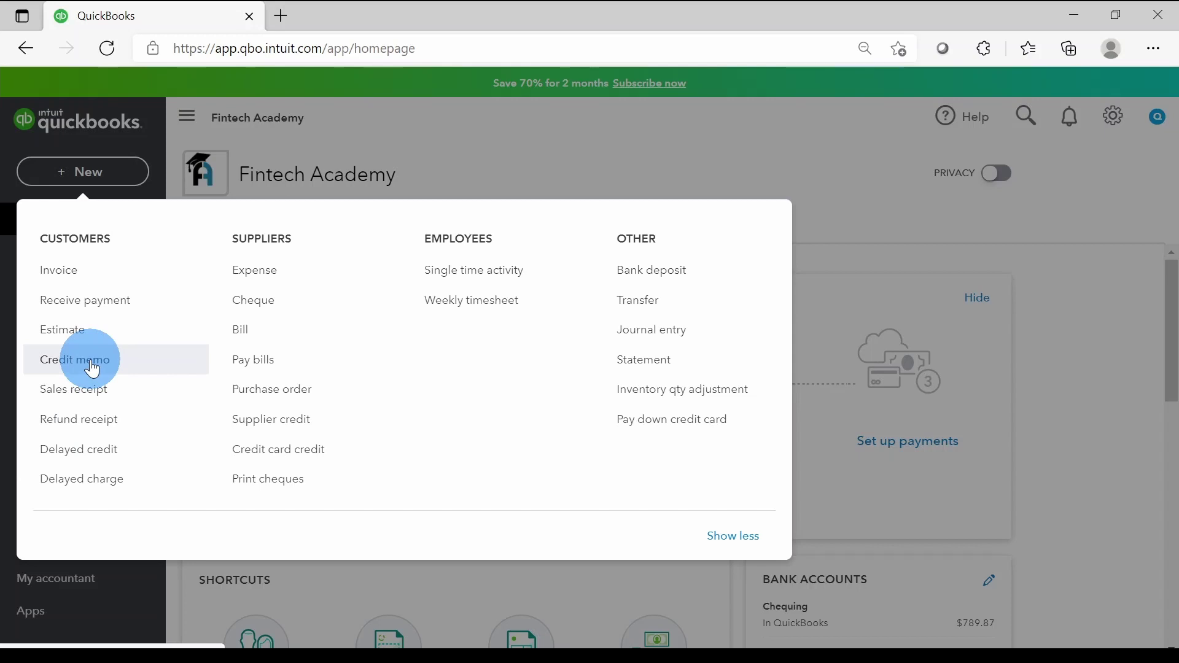
left_click(96, 430)
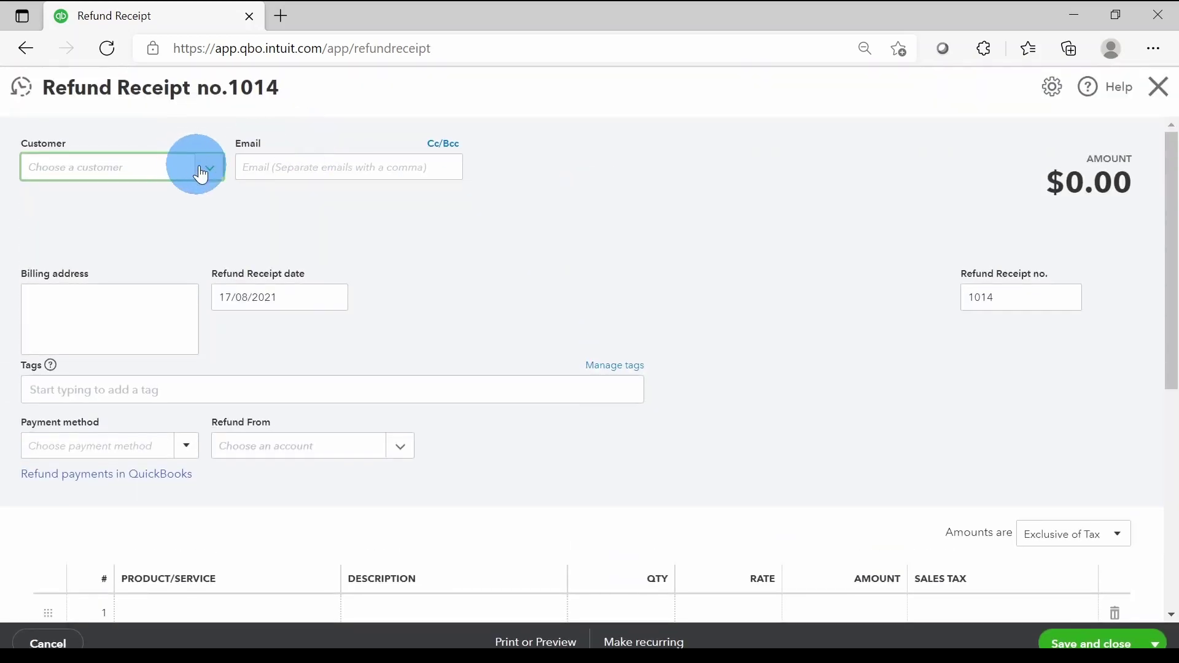
left_click(203, 174)
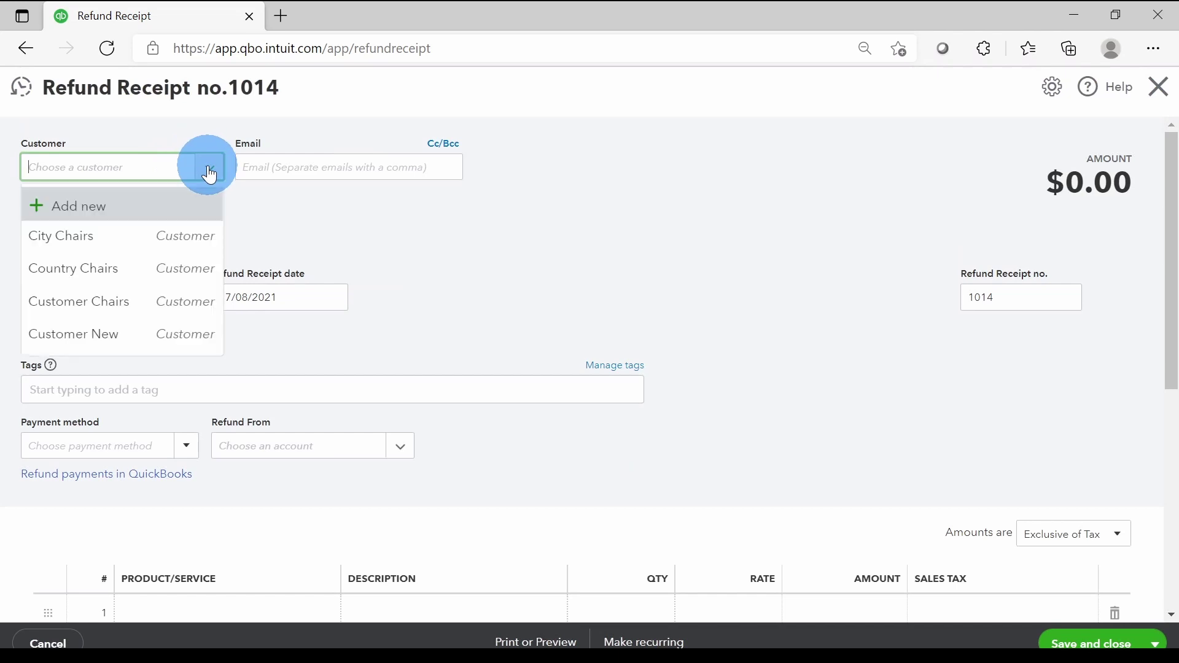
left_click(130, 267)
scroll(662, 263, "down", 1)
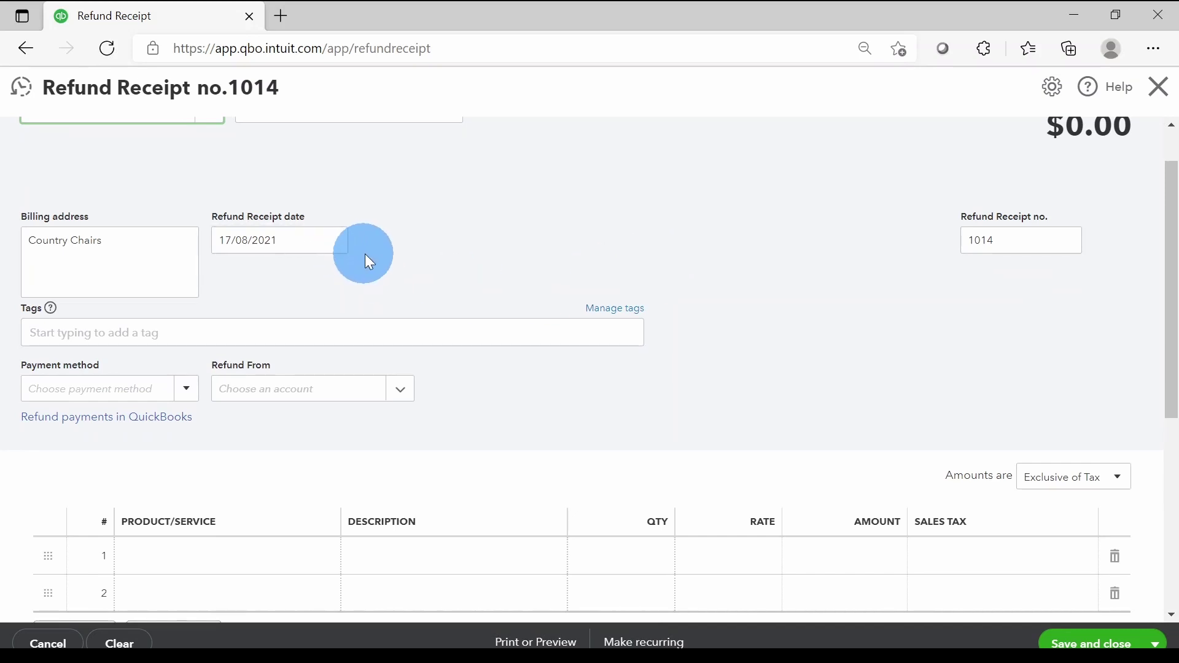
left_click(334, 241)
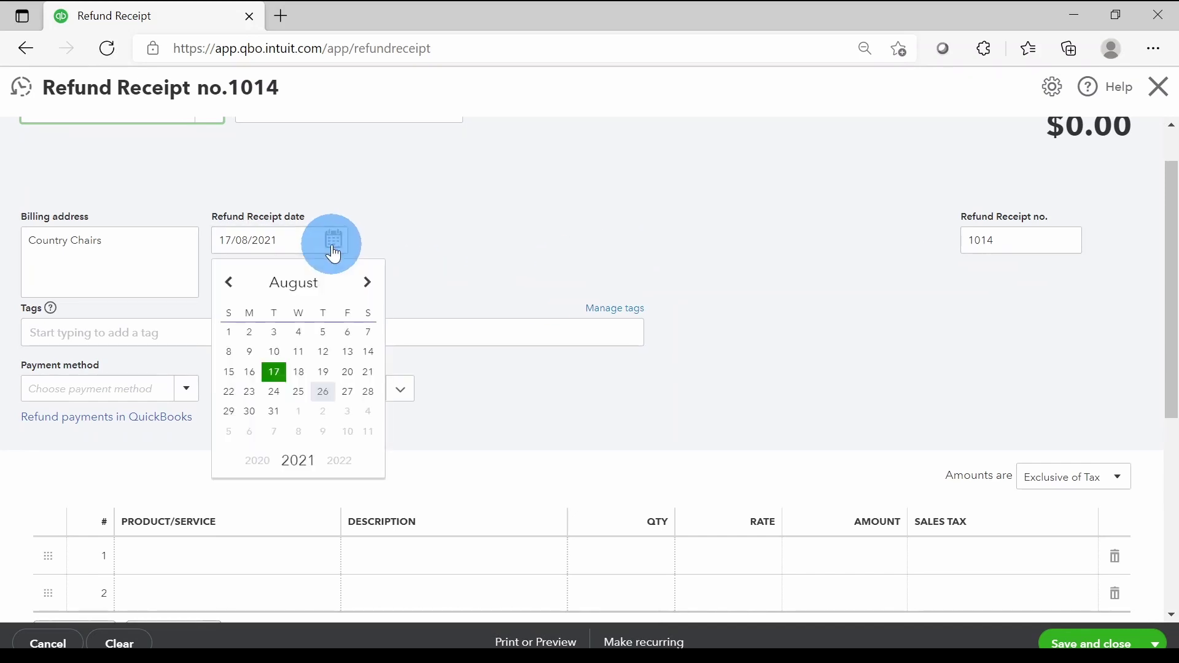
left_click(274, 393)
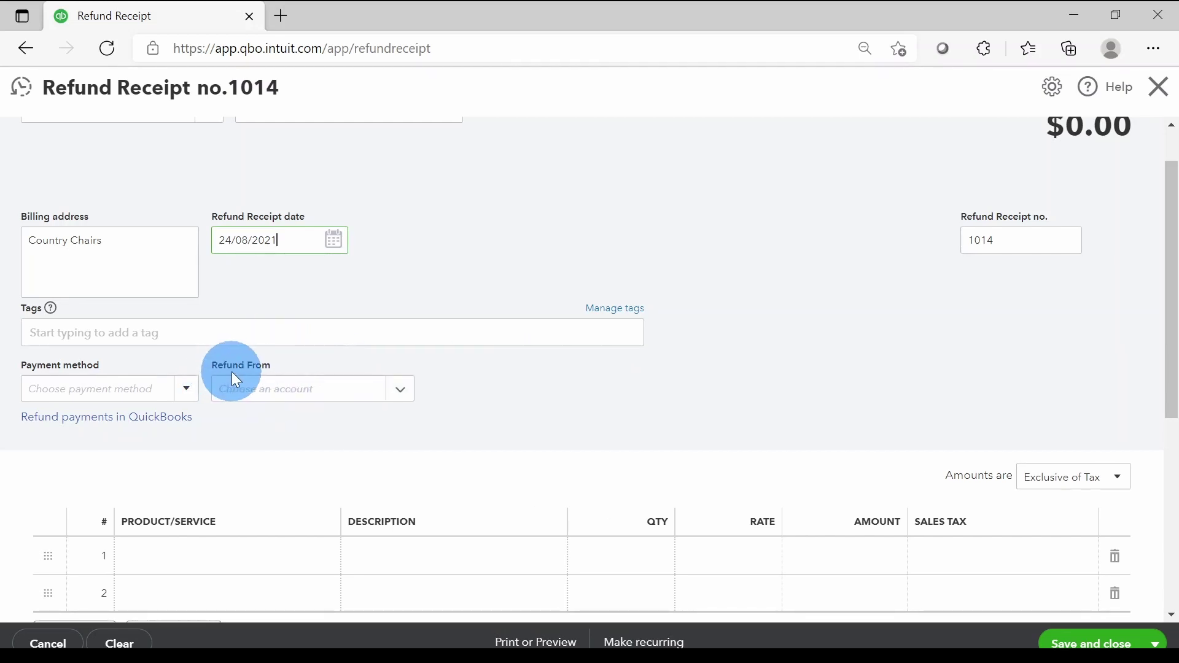
Set the refund to come from the Chequing account with Cheque as the payment method
left_click(402, 398)
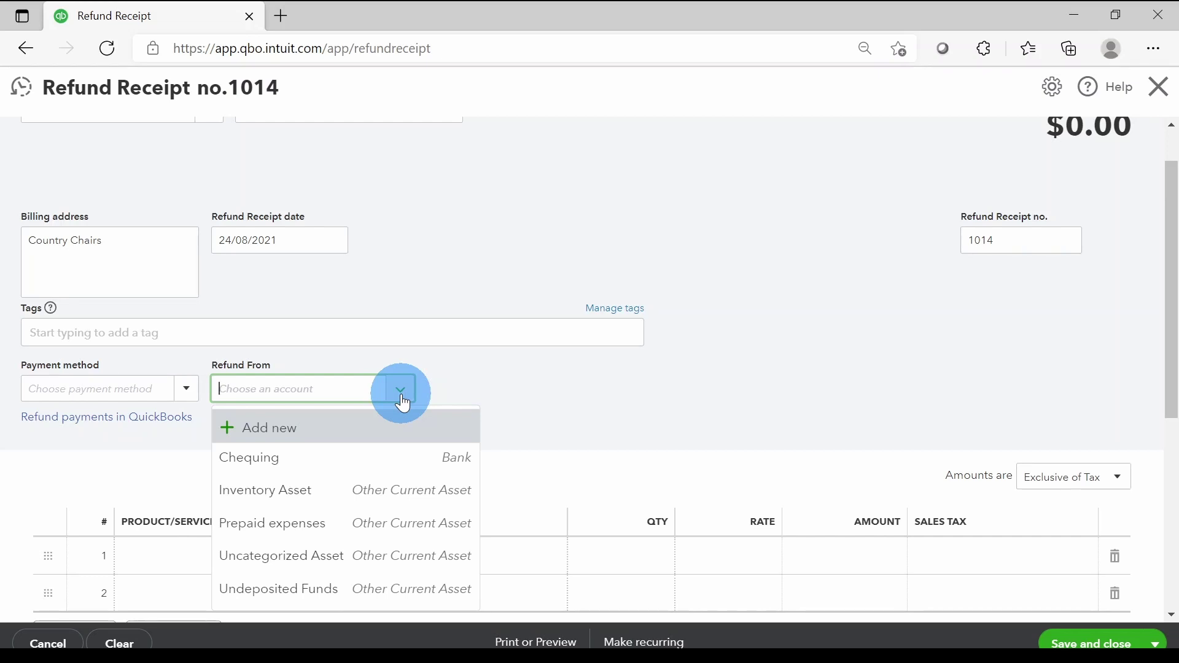
left_click(419, 462)
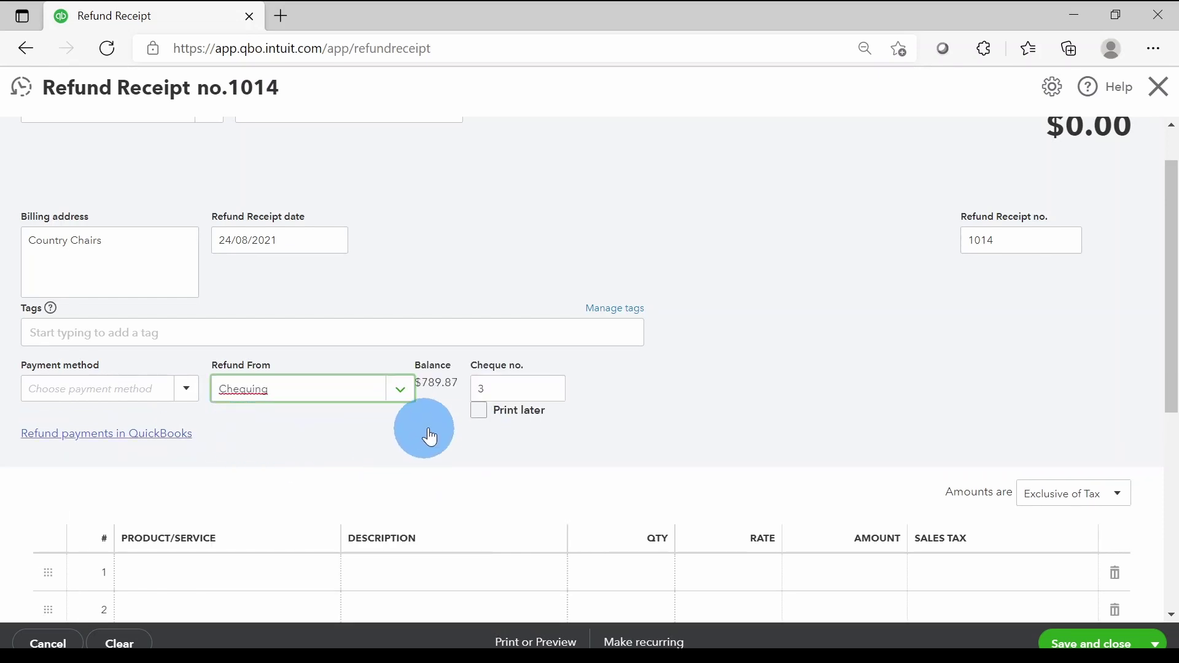
left_click(536, 389)
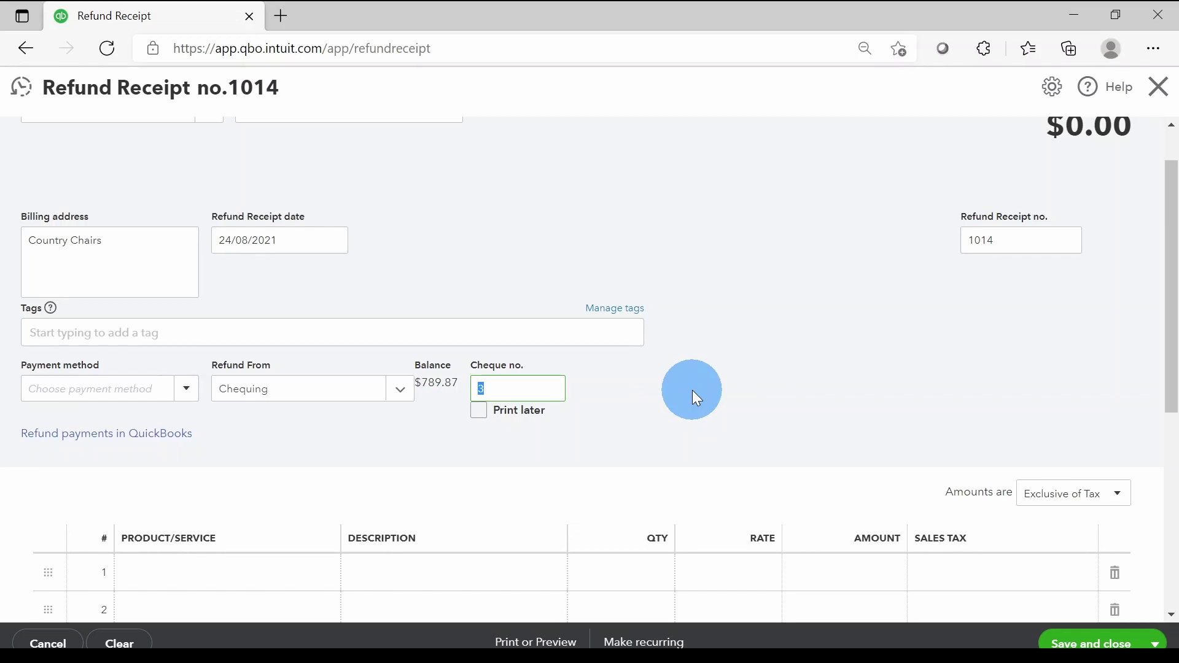
left_click(186, 389)
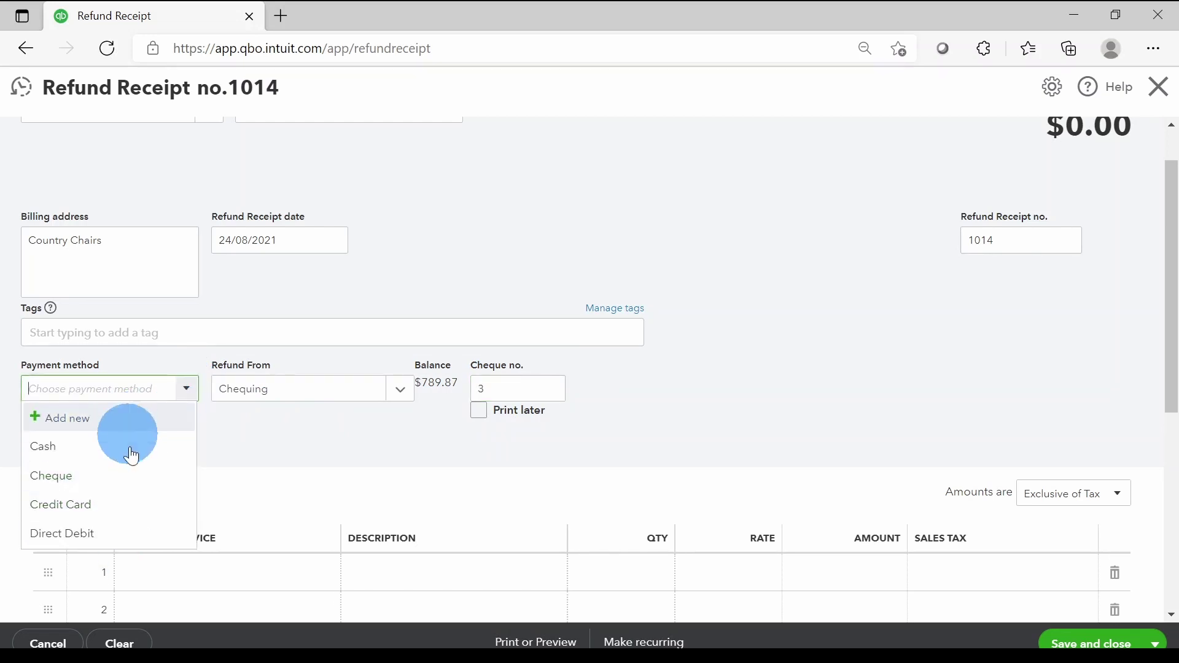
left_click(126, 491)
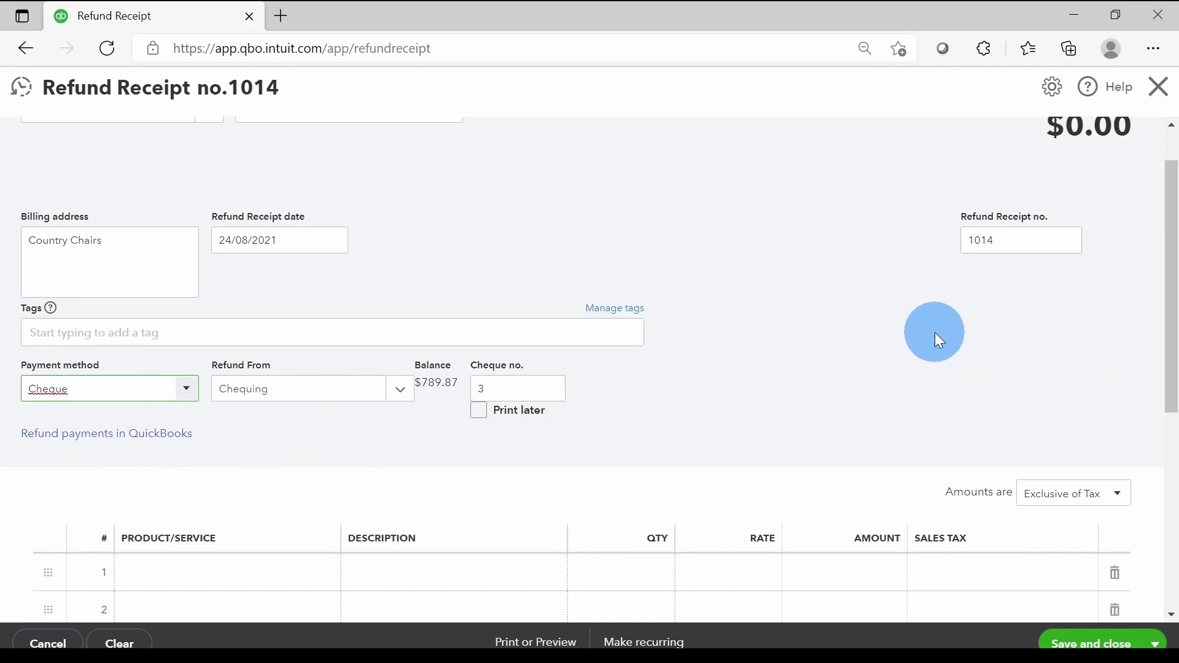
Add Home Chairs - Supply and Install to the refund receipt's first line
scroll(935, 332, "down", 2)
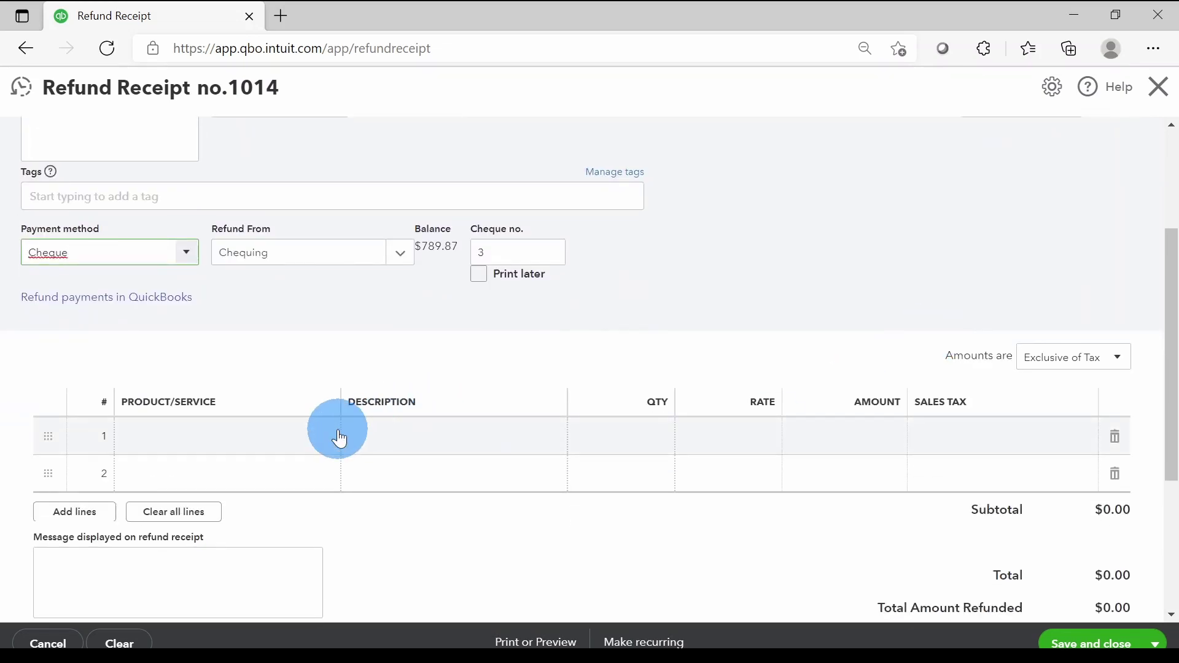
scroll(452, 543, "down", 3)
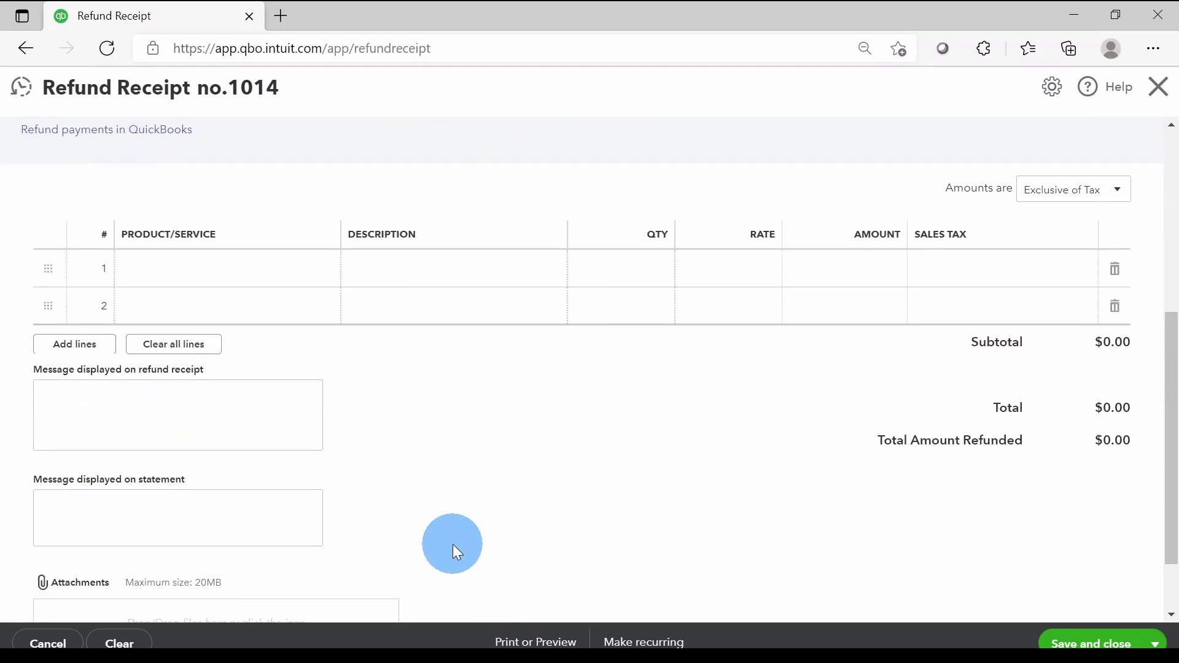
left_click(315, 268)
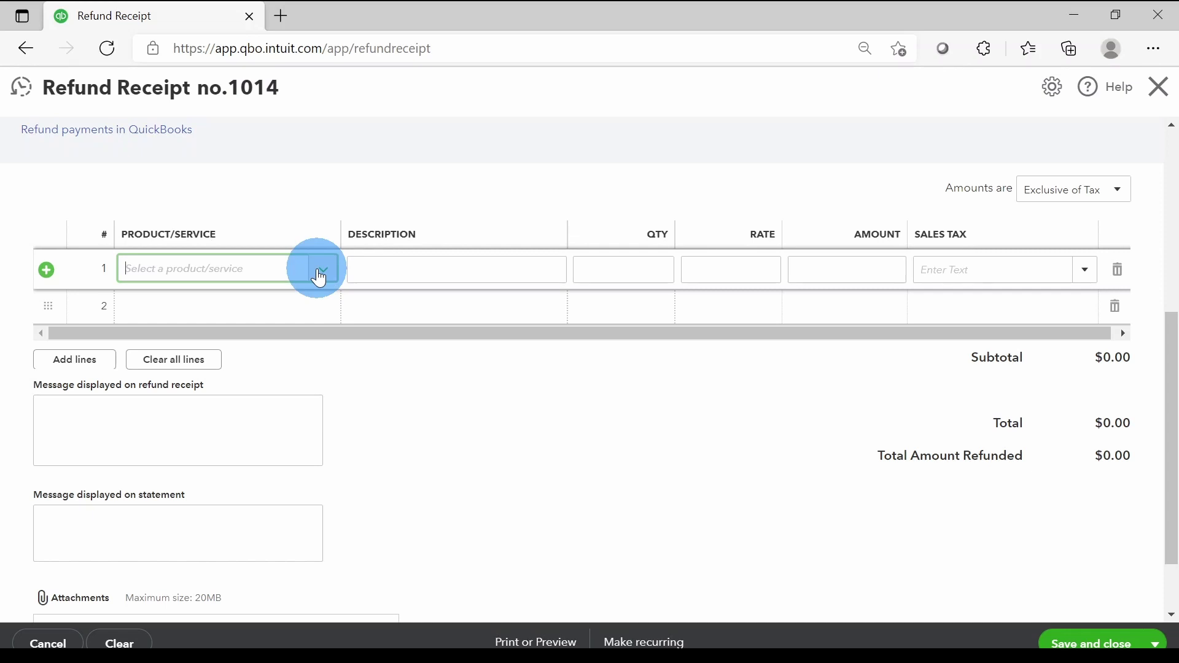
left_click(319, 270)
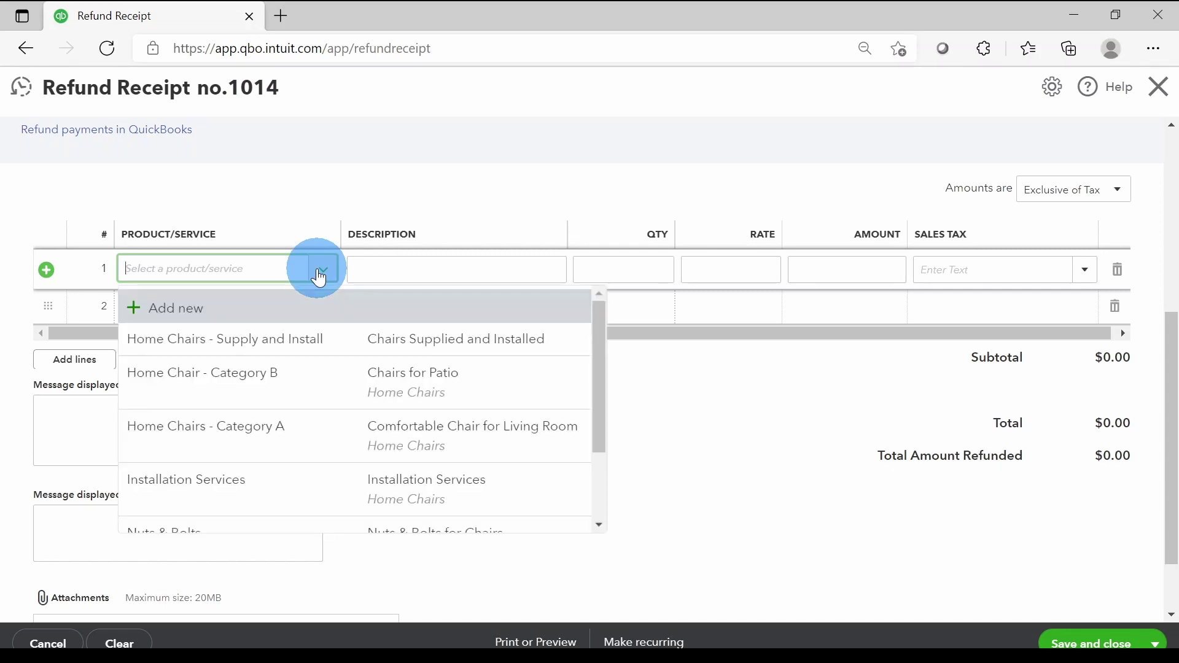
left_click(320, 278)
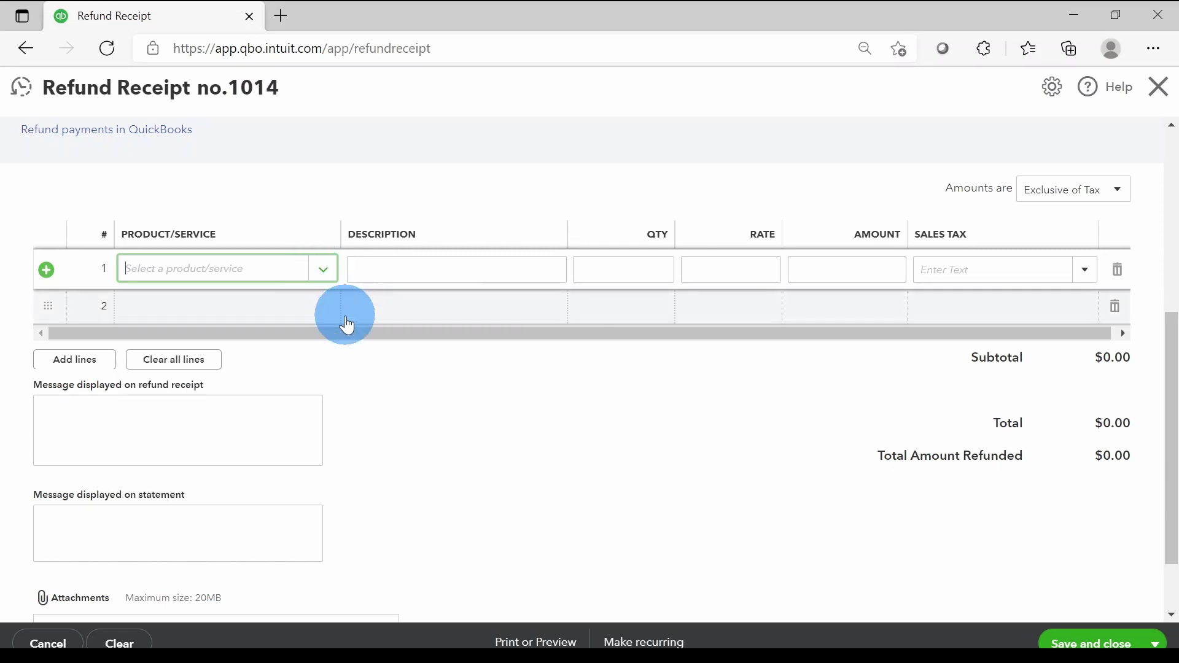
left_click(318, 274)
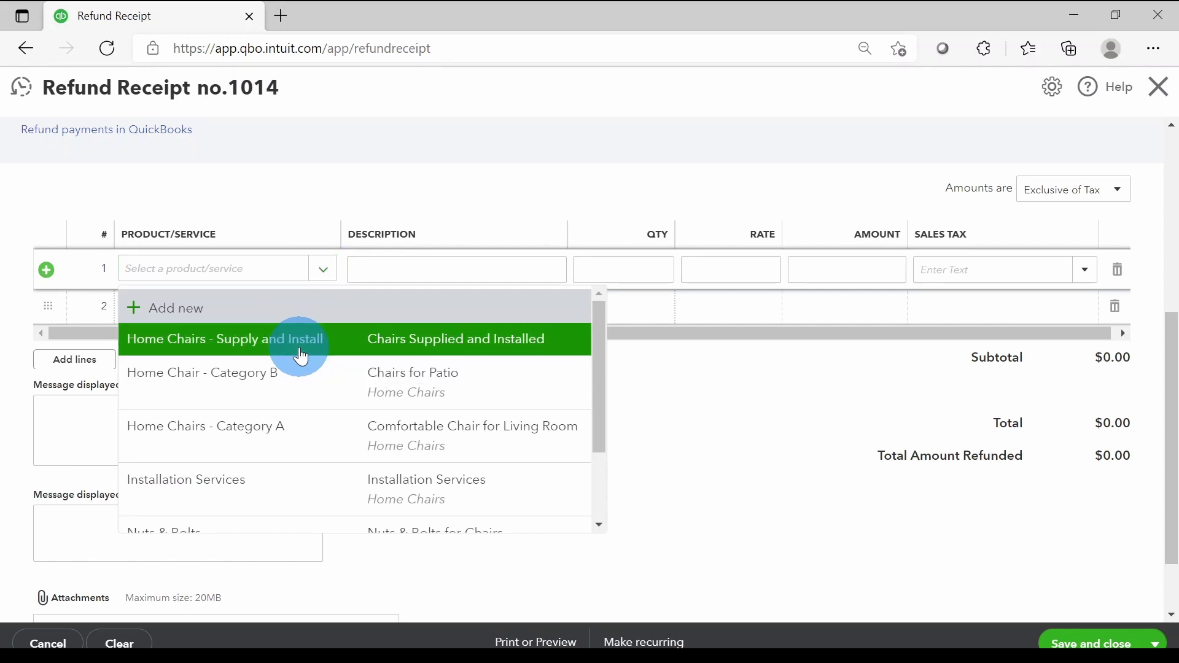
left_click(294, 356)
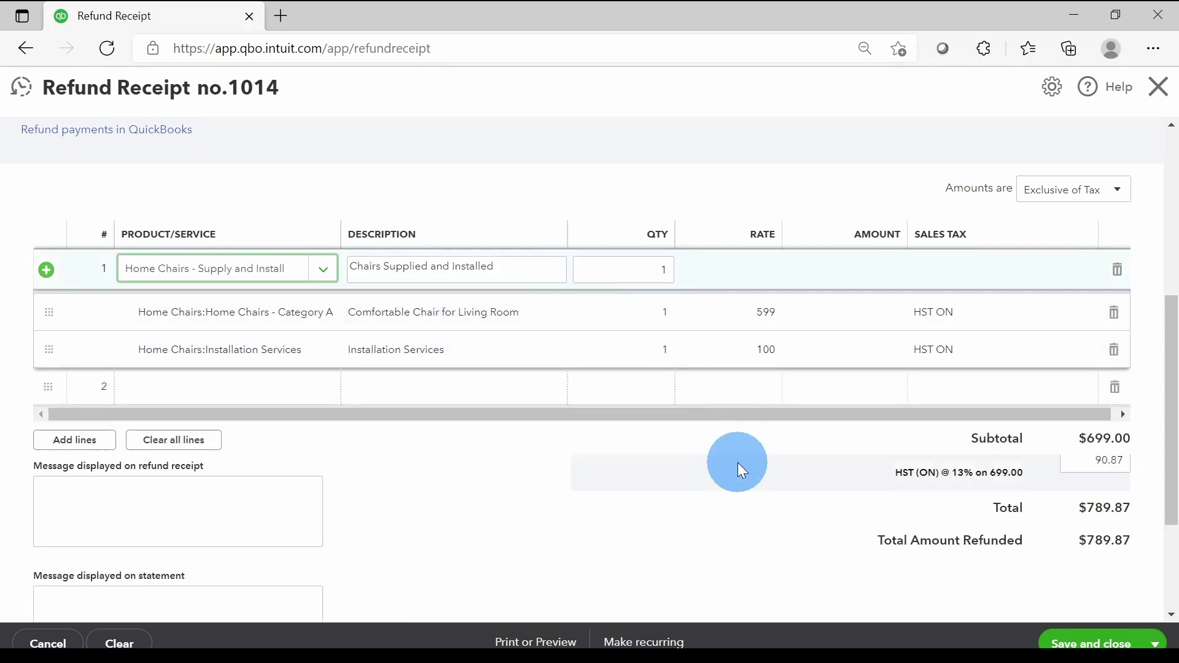
Check the refund receipt's details, save and close it, and dismiss the refund confirmation
scroll(738, 462, "up", 3)
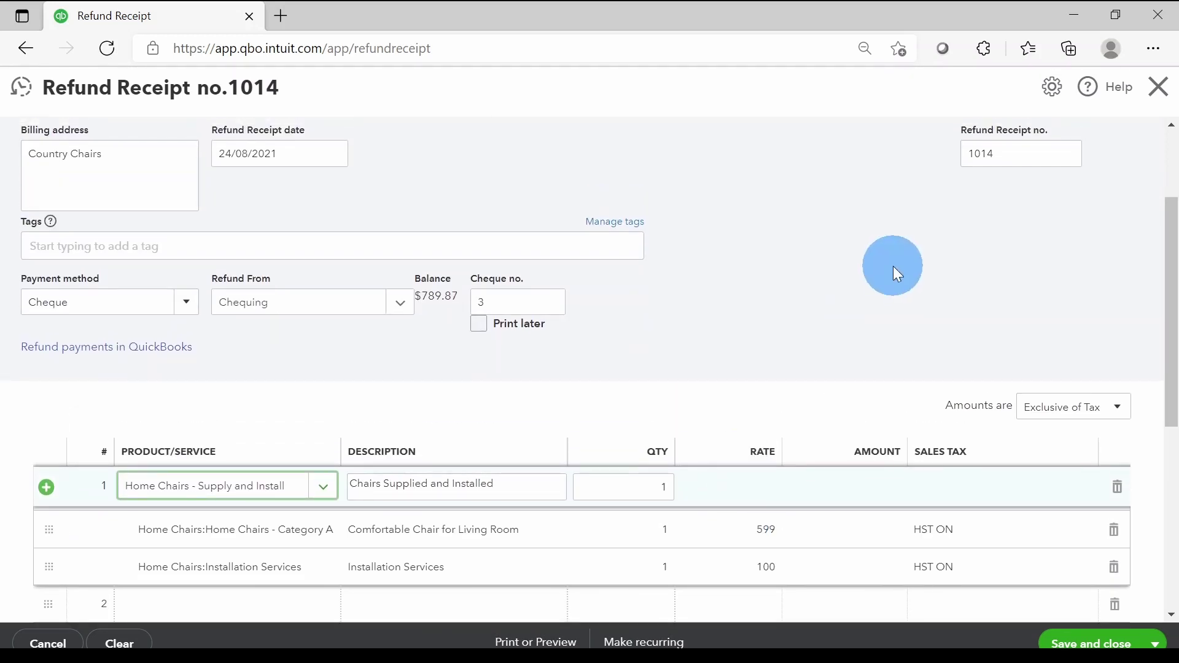
scroll(893, 266, "up", 2)
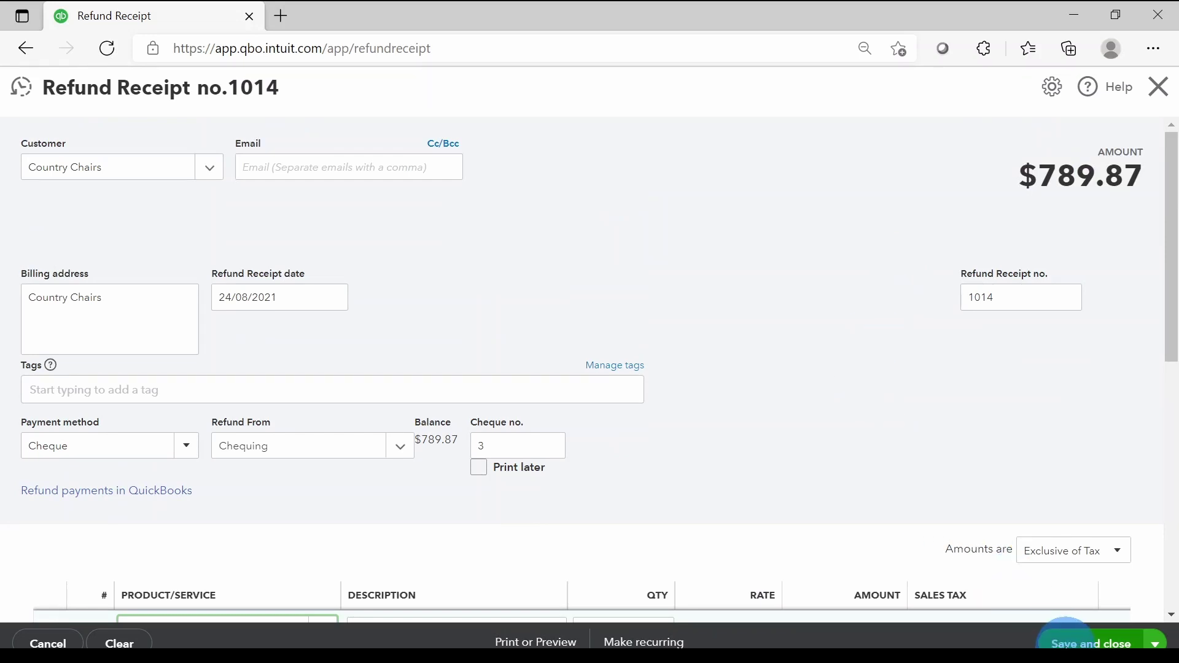
left_click(1067, 641)
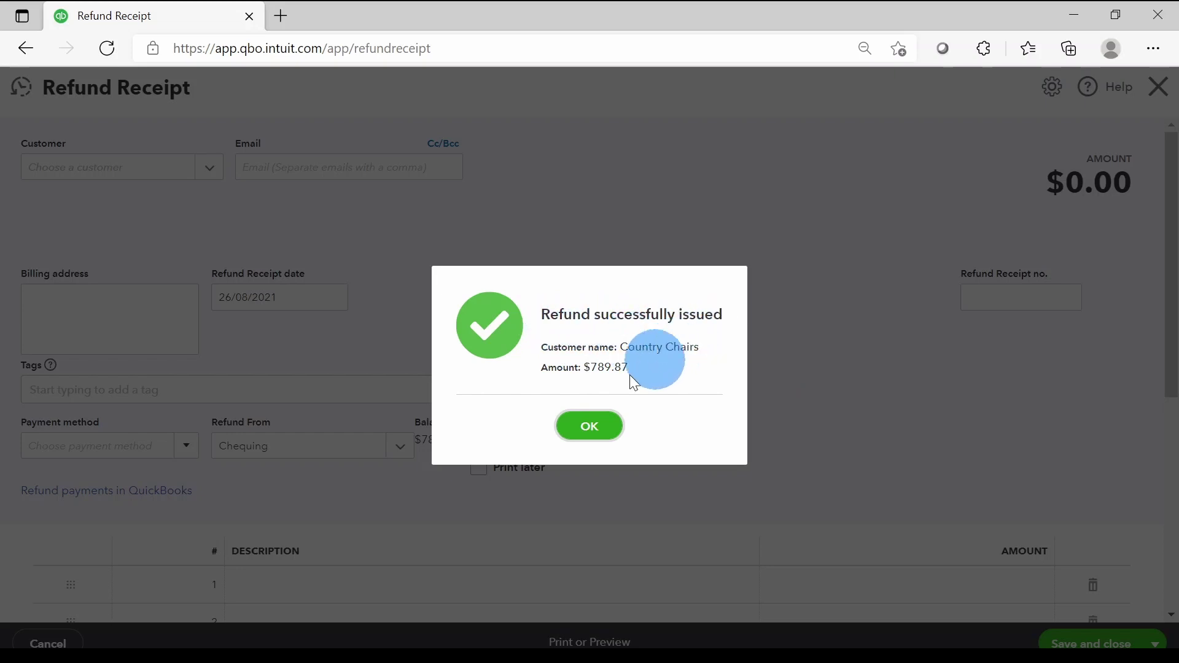
left_click(590, 428)
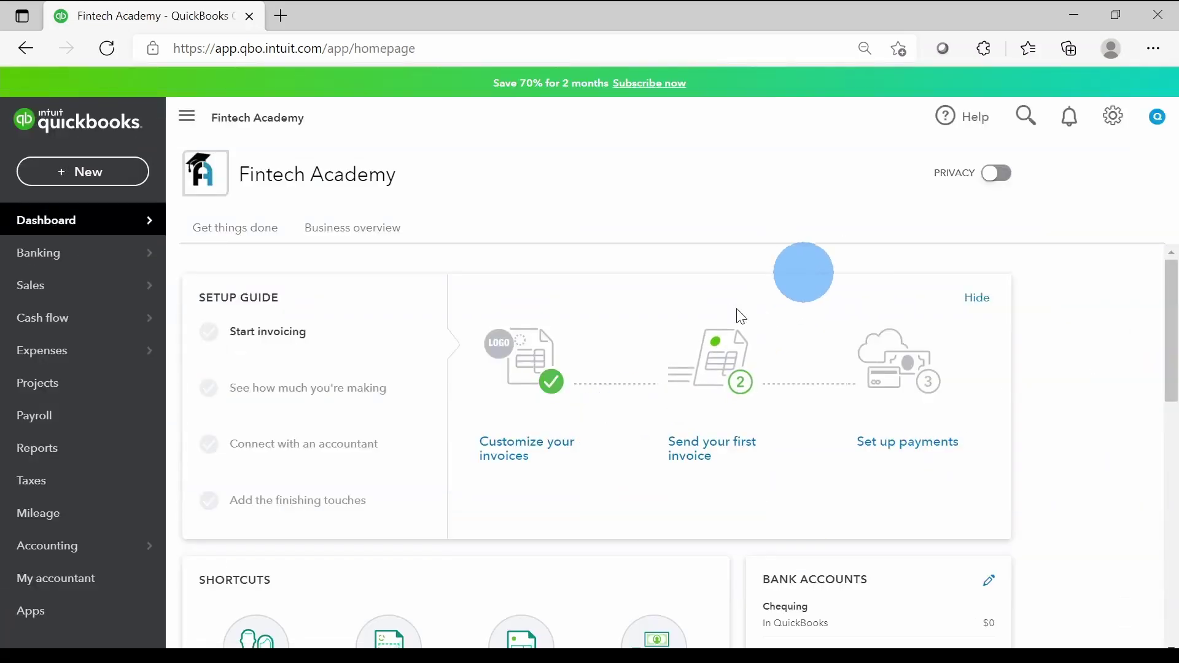
Open Country Chairs from the customer list and review its transaction list and open balance
mouse_move(152, 296)
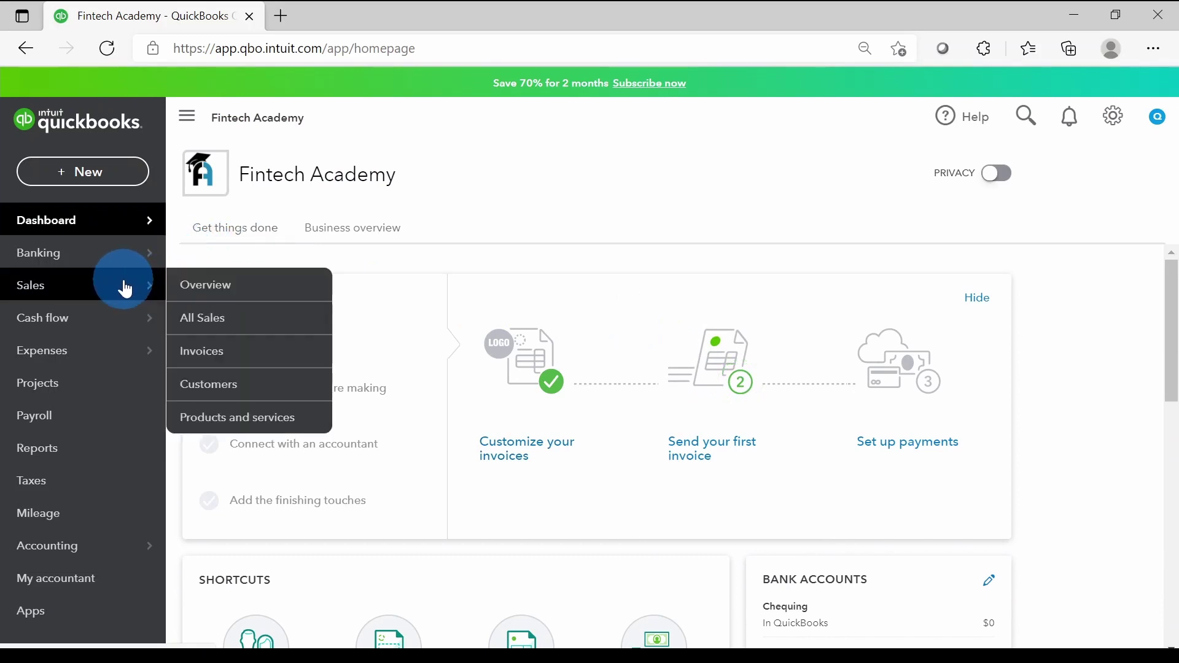
left_click(250, 393)
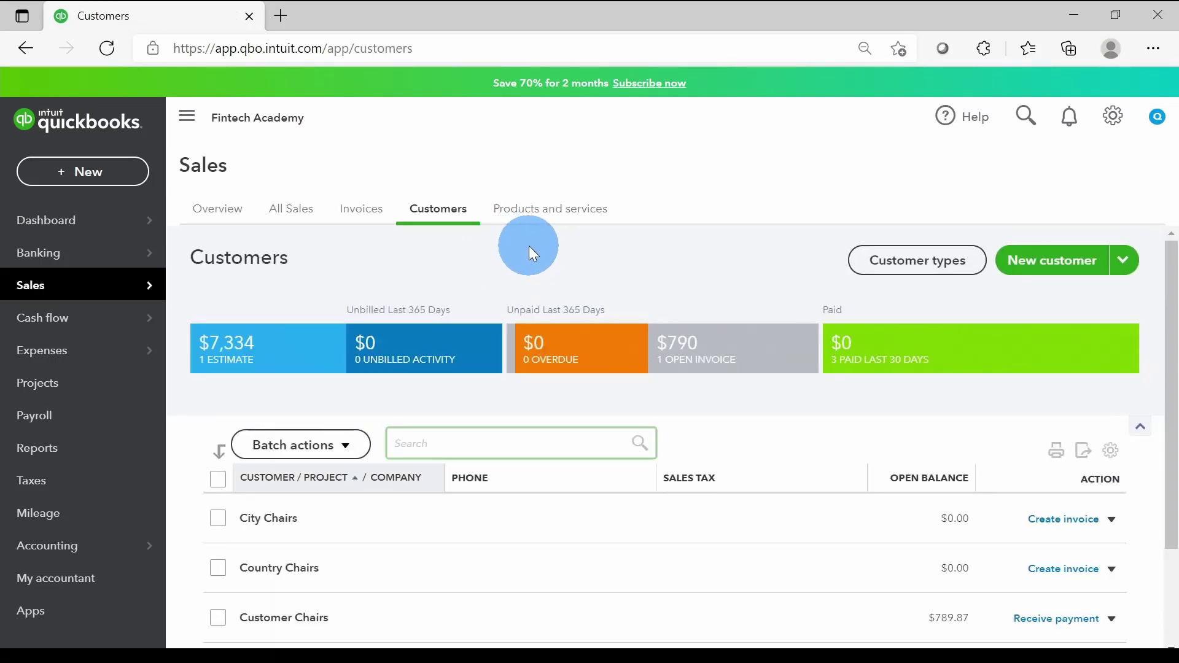
left_click(270, 566)
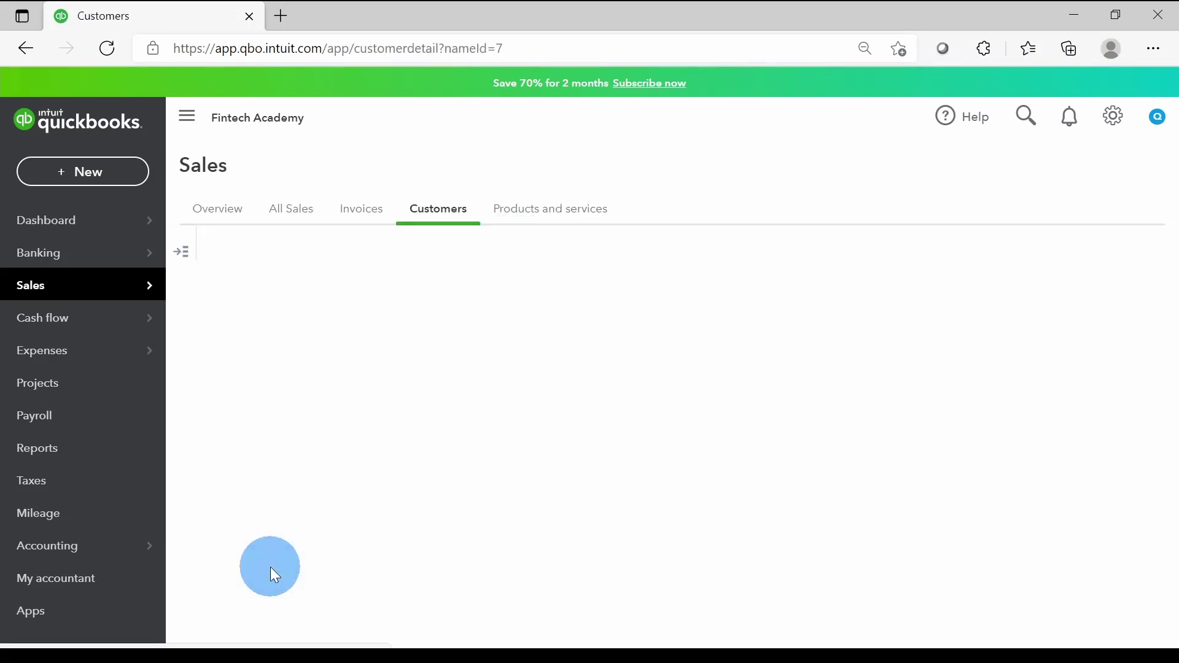
scroll(691, 345, "down", 1)
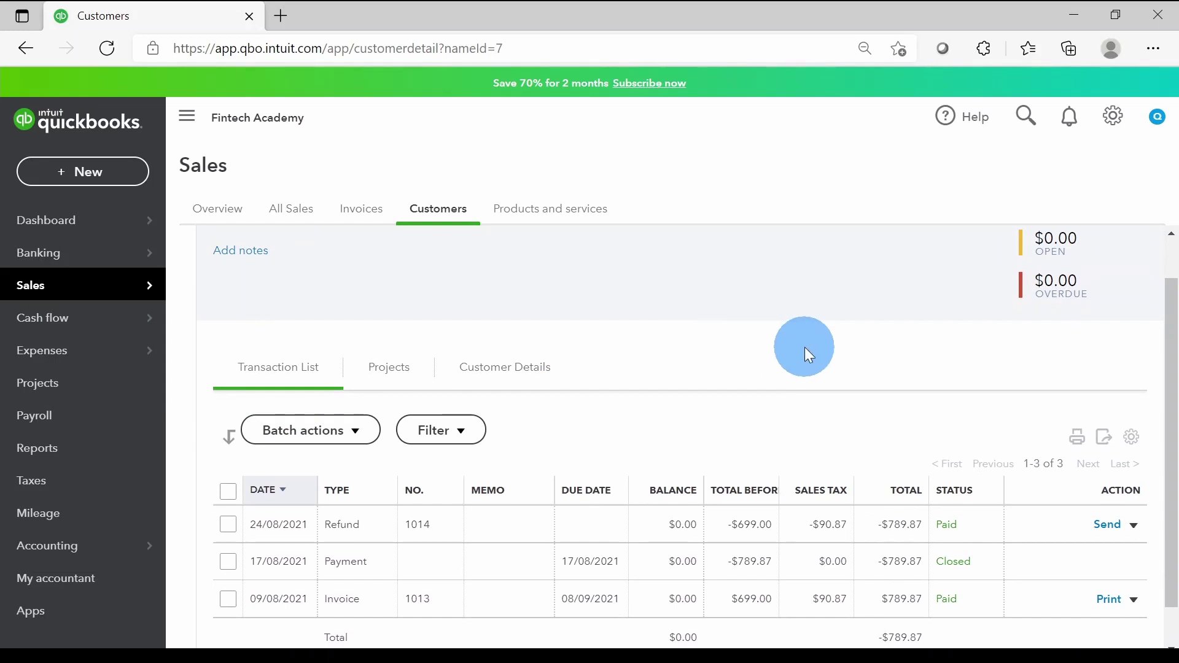
scroll(805, 347, "up", 1)
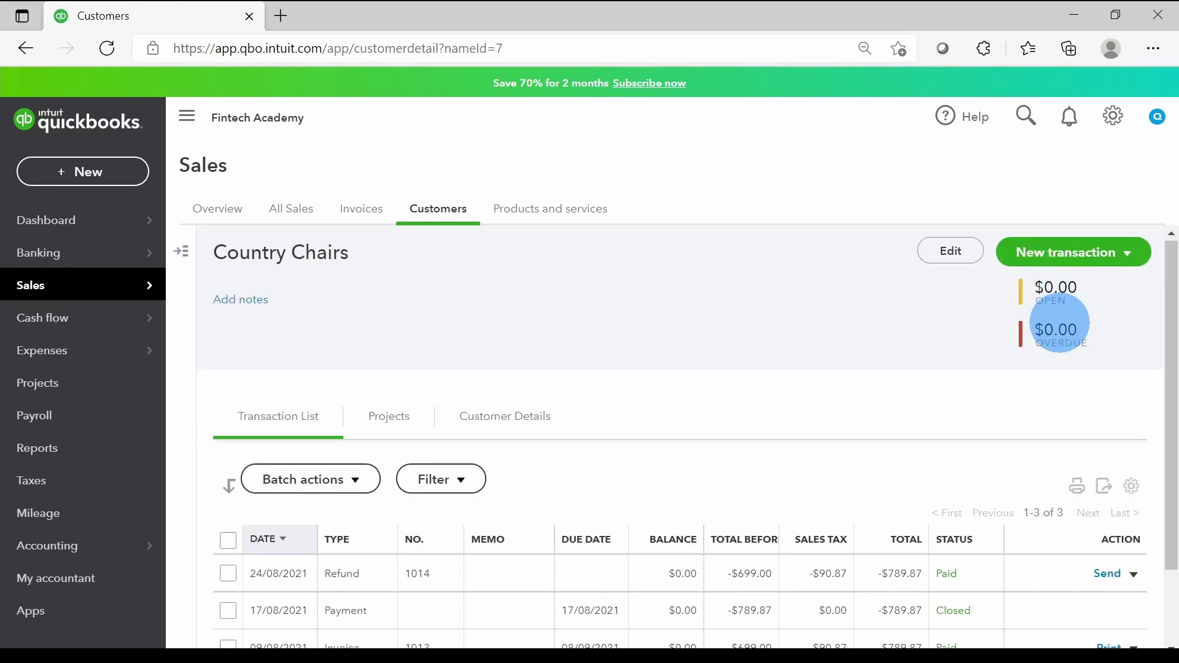
scroll(755, 361, "down", 2)
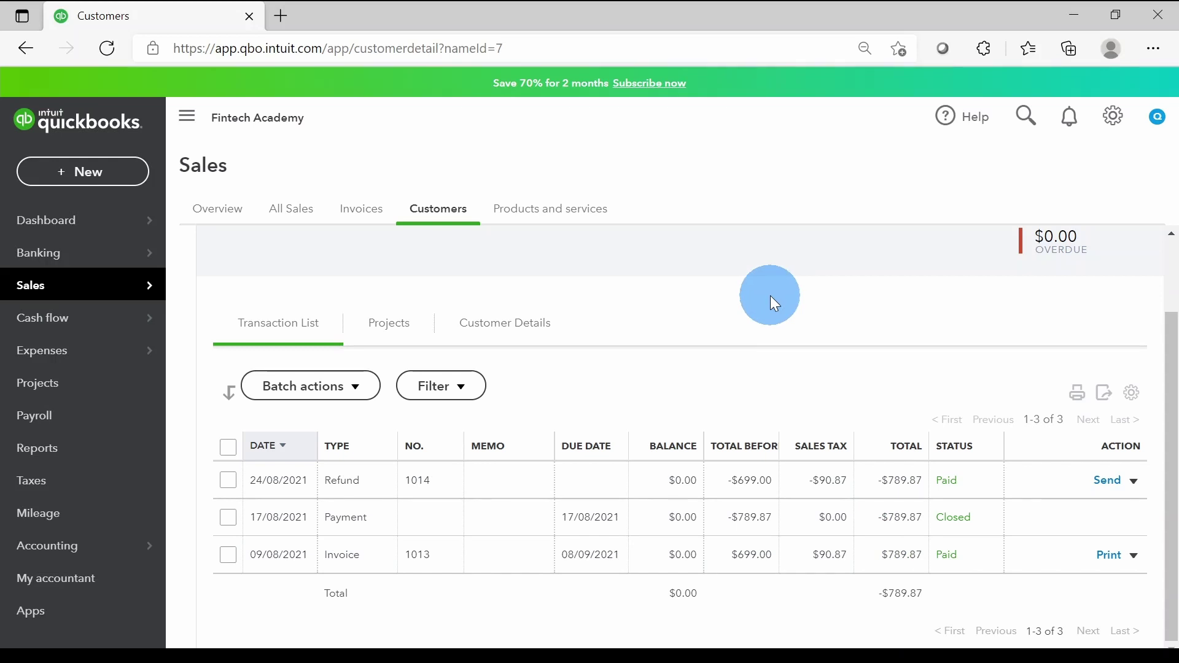
Run the QuickReport for Home Chairs - Category A from the products and services list to examine its inventory movements
left_click(571, 215)
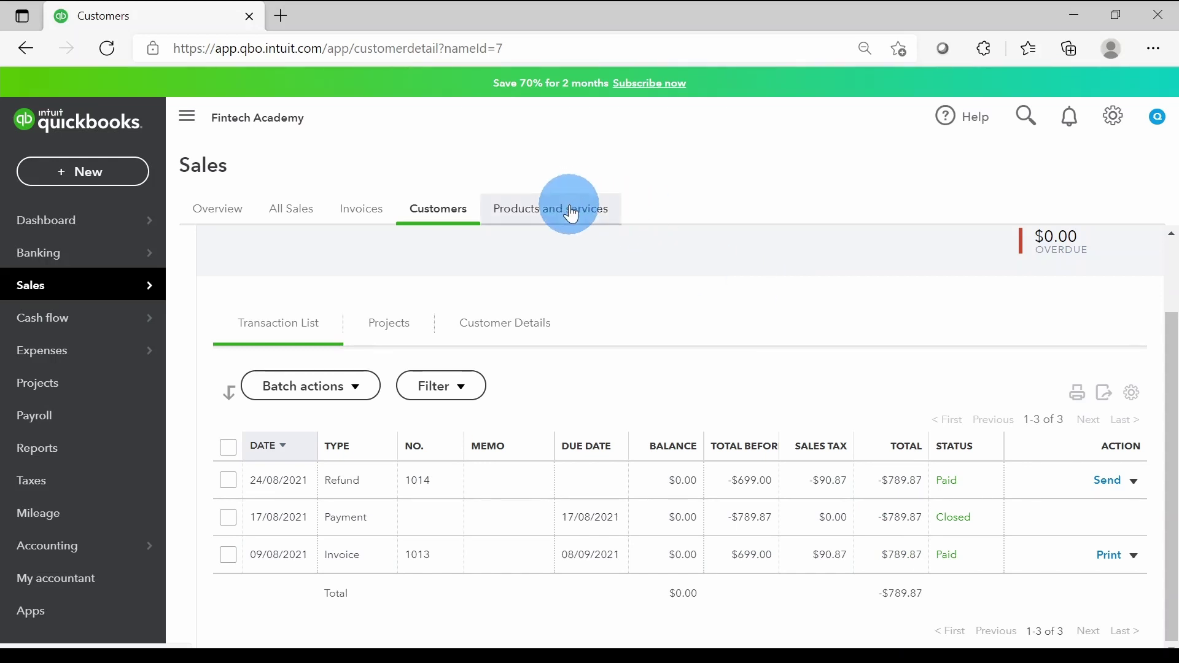
scroll(652, 353, "down", 3)
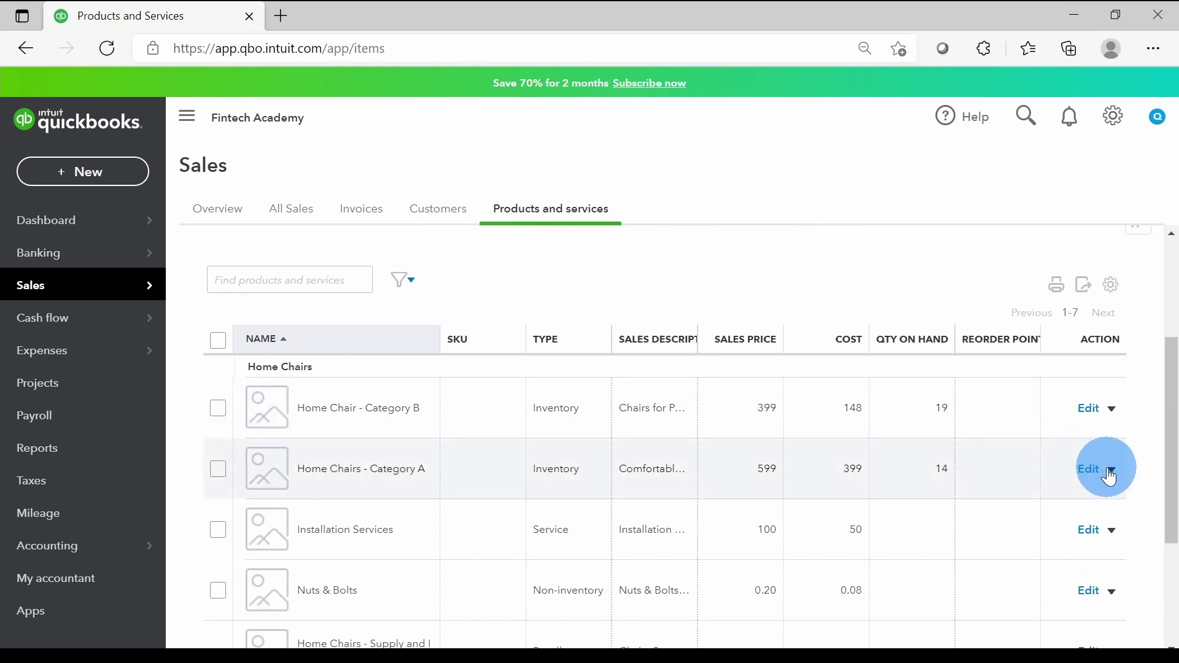
left_click(1111, 470)
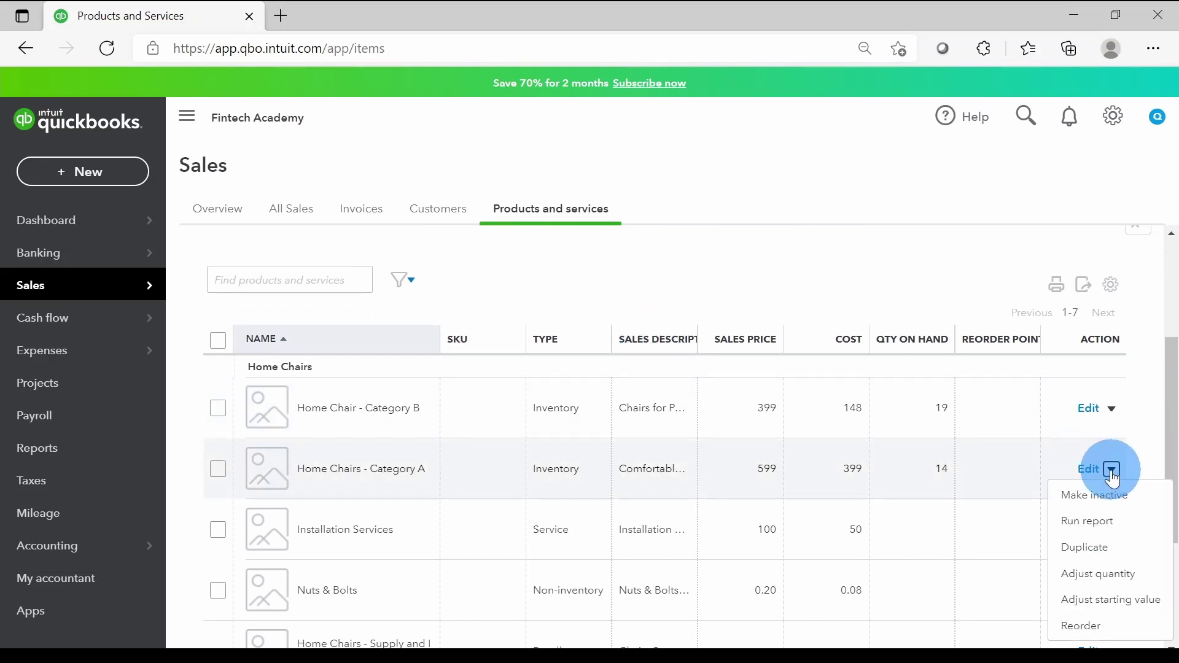
left_click(1123, 524)
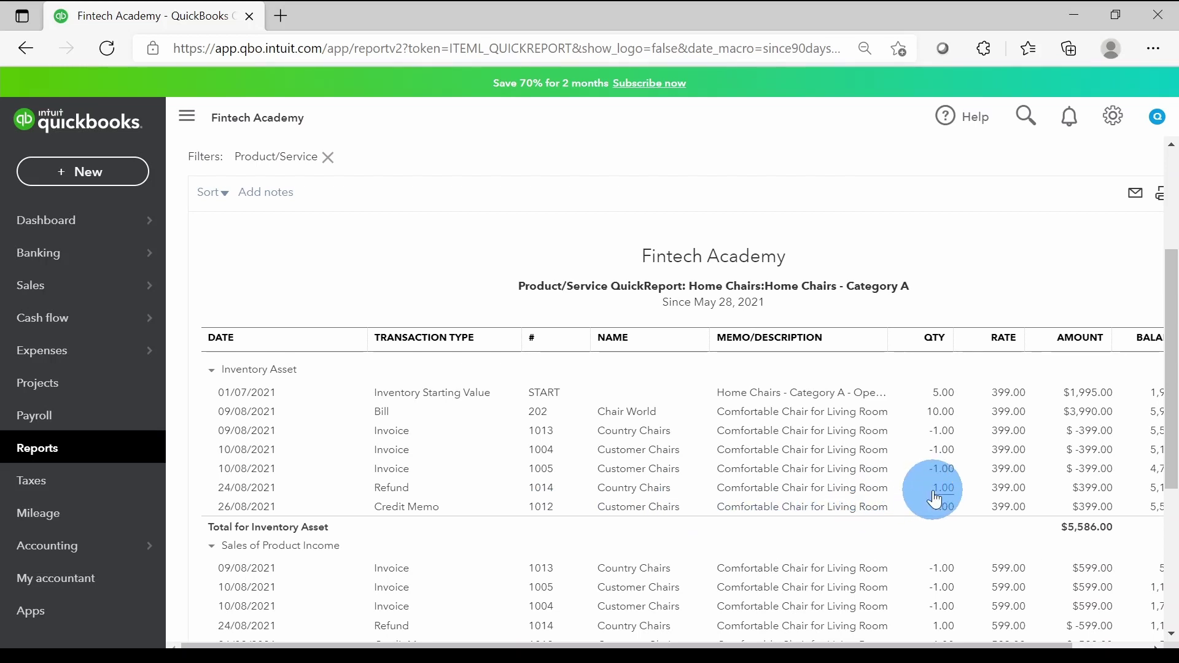
Open the Balance Sheet report and drill into the Chequing balance to examine its transactions
left_click(85, 454)
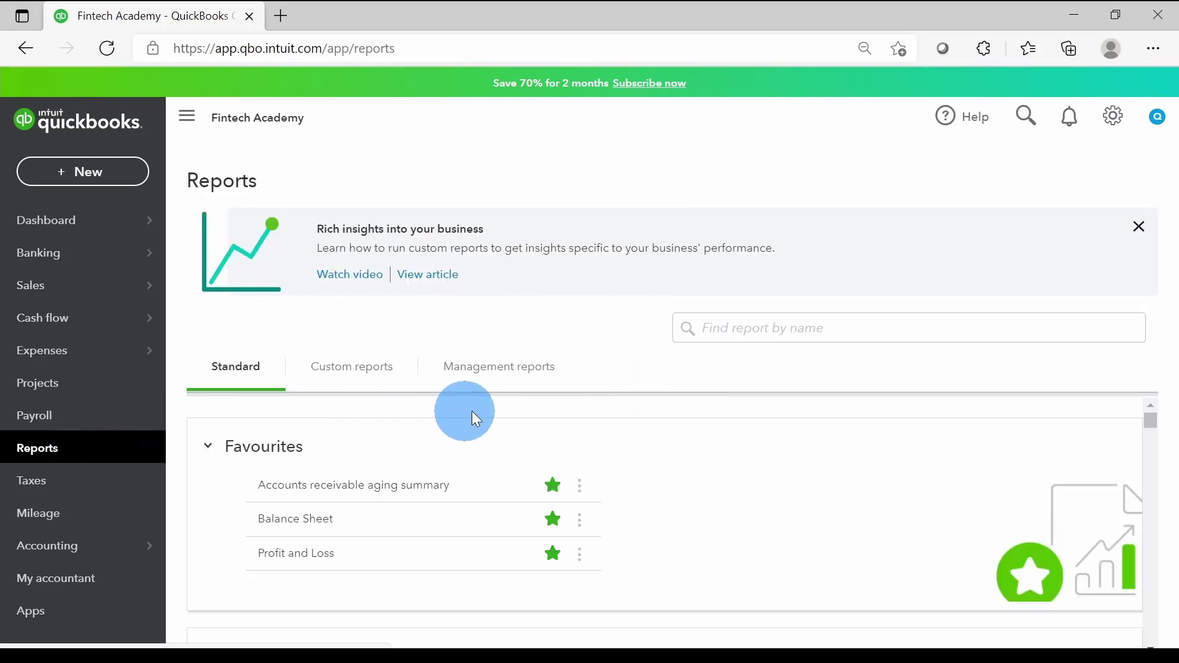
left_click(277, 527)
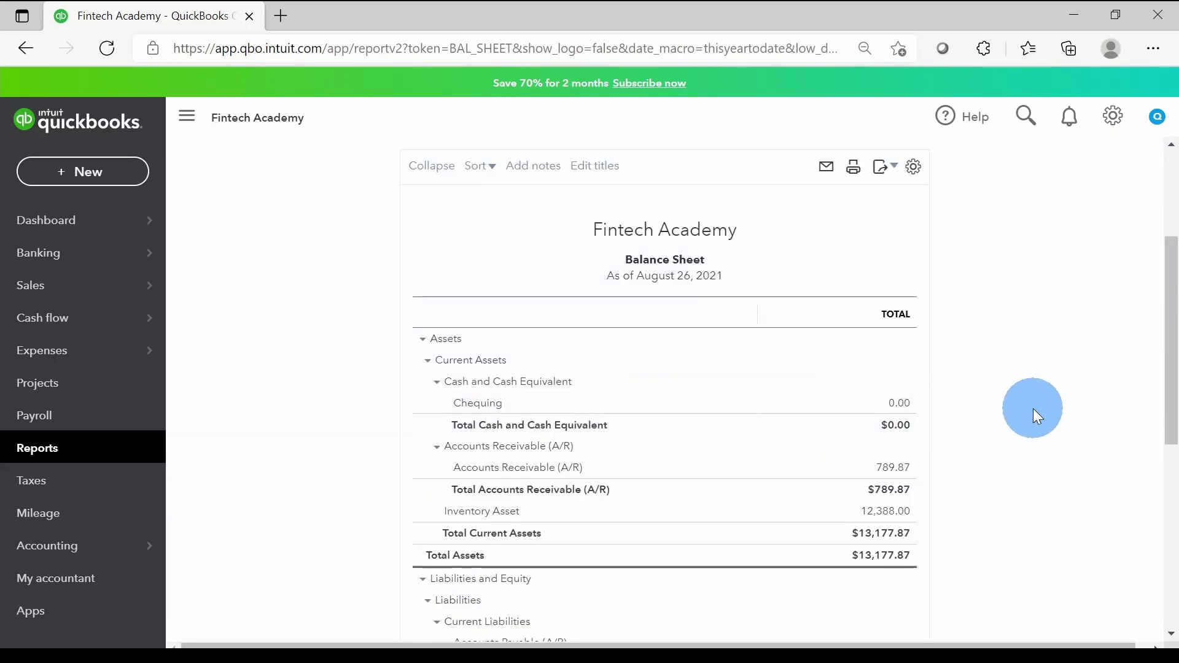
left_click(900, 406)
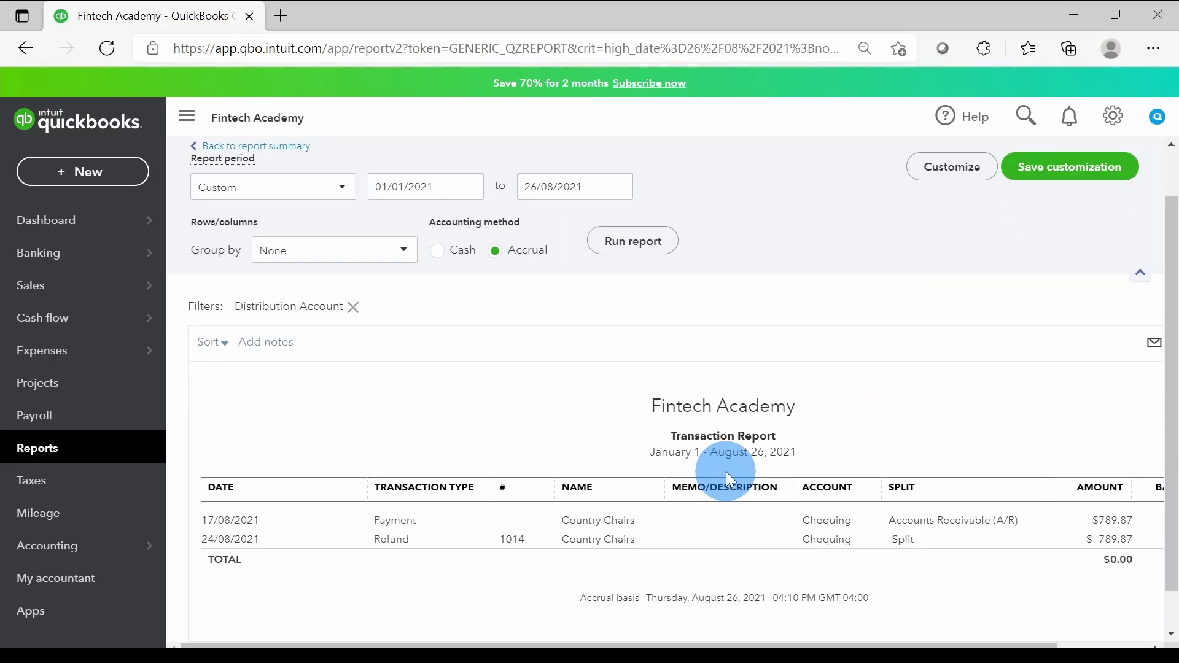
scroll(601, 457, "down", 1)
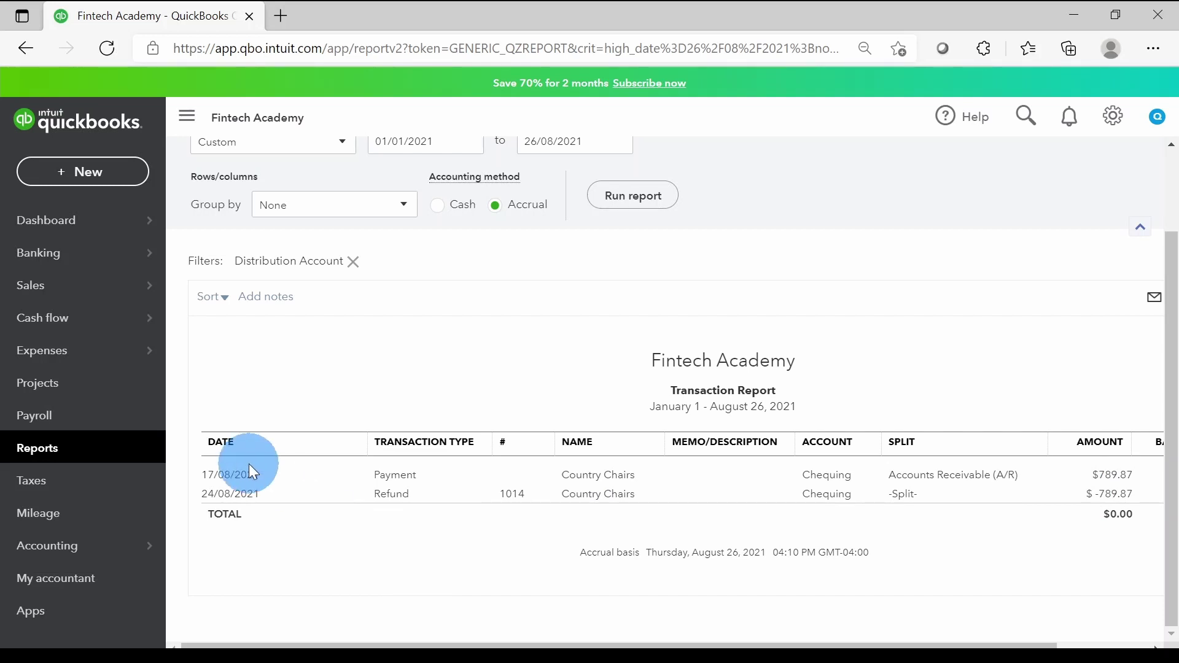
Open the Profit and Loss report, drill into Total Income to review the income transactions, and return to the dashboard
left_click(93, 455)
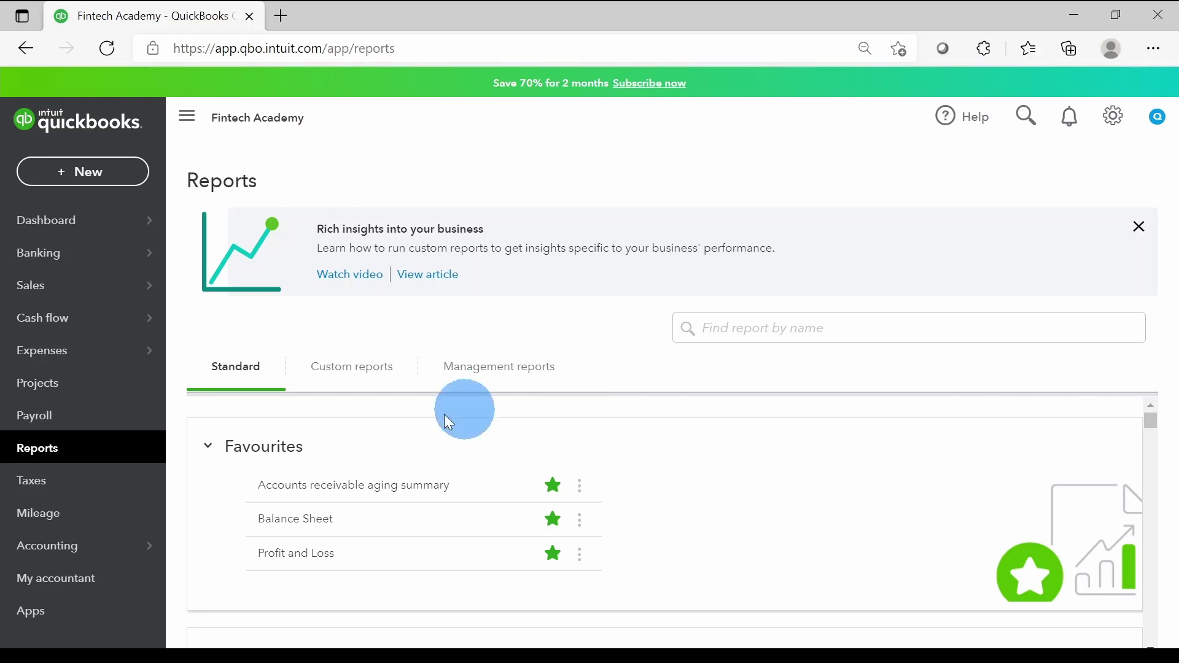
left_click(300, 555)
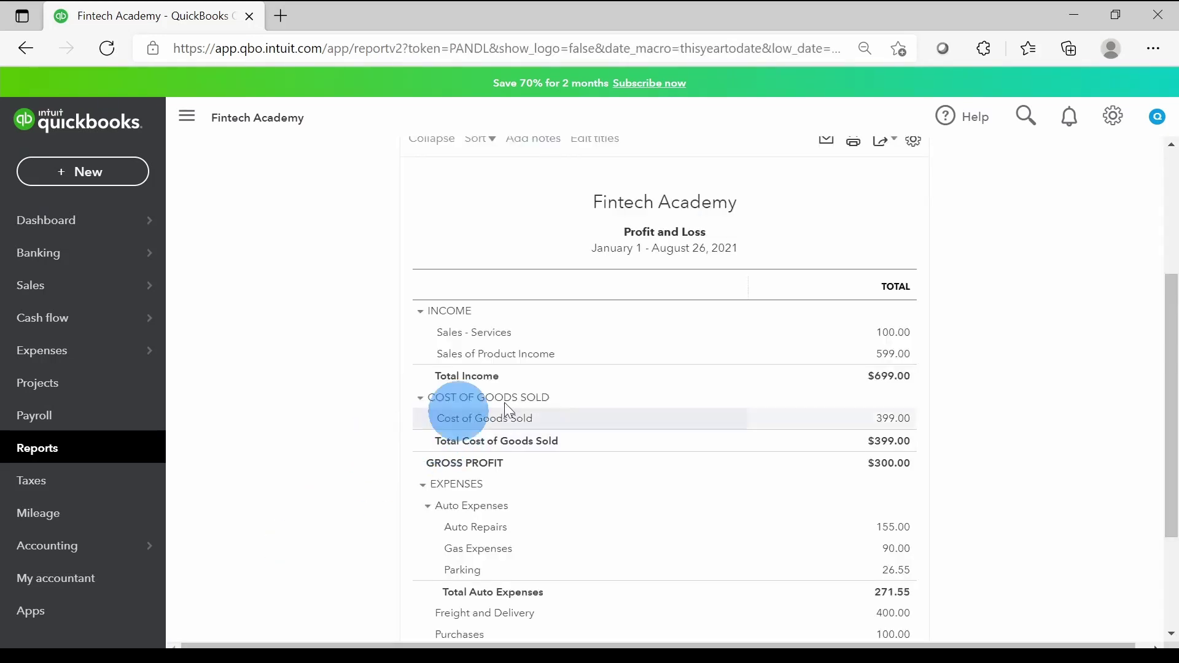
left_click(883, 386)
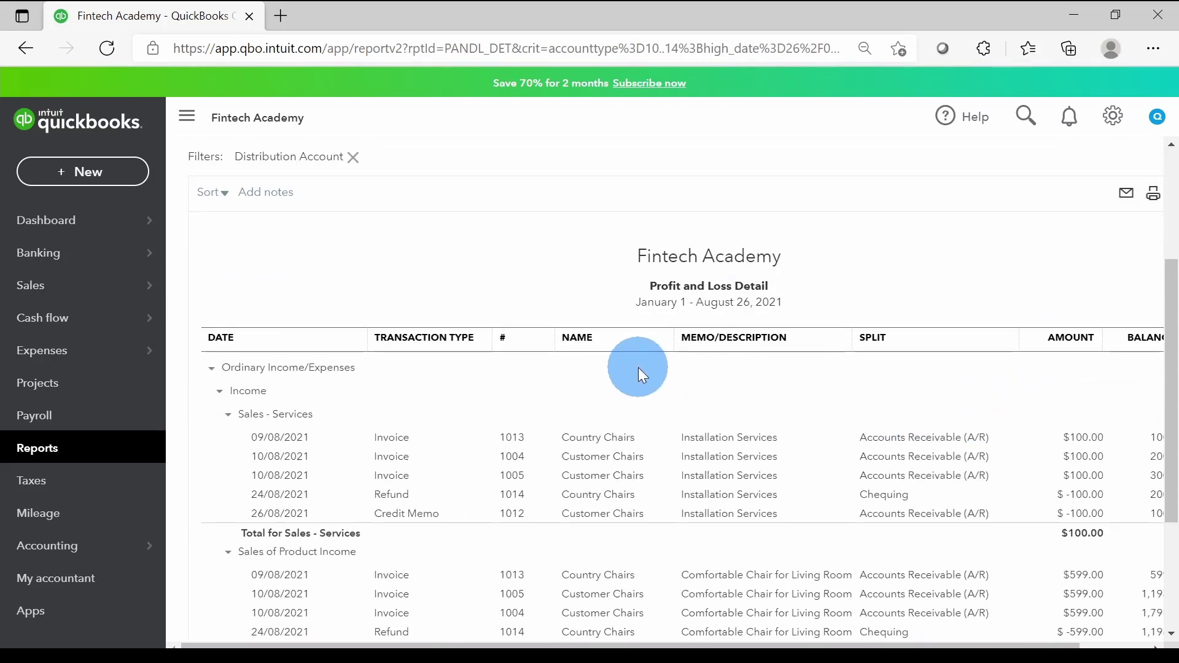
scroll(639, 368, "down", 2)
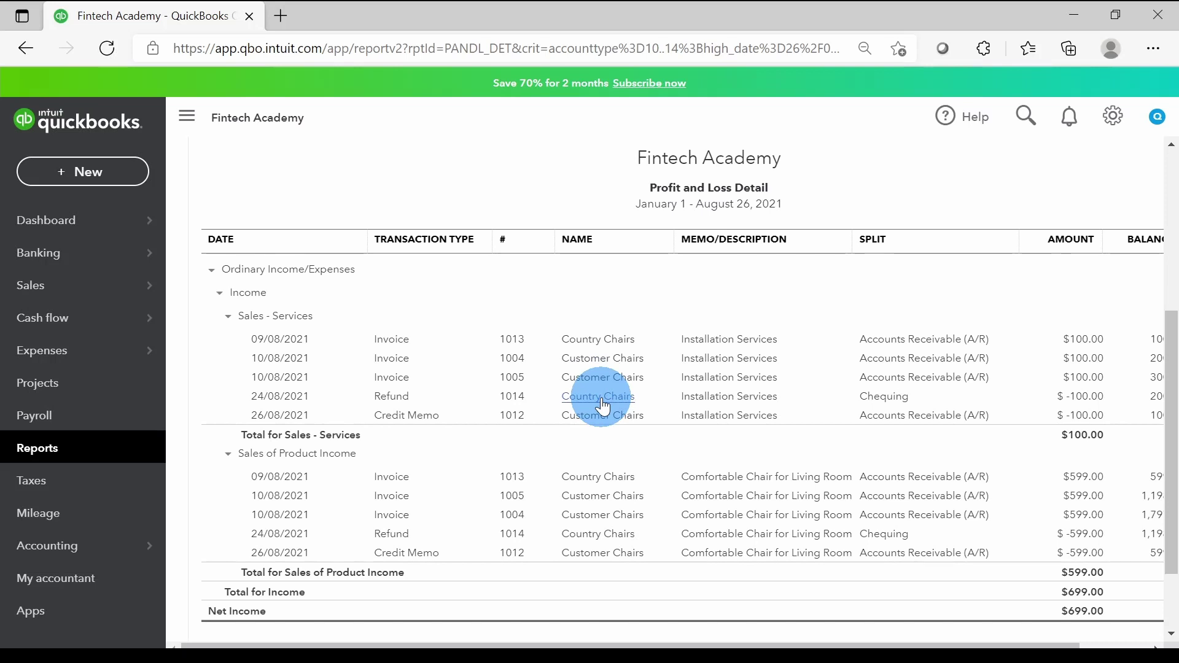
left_click(68, 220)
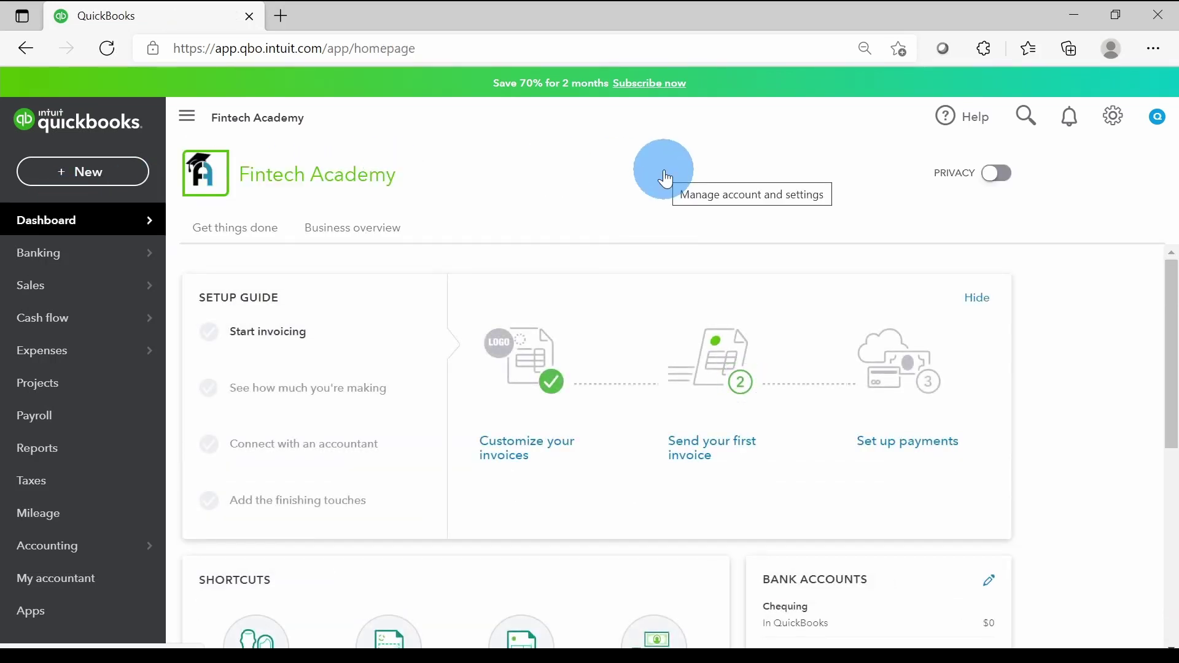